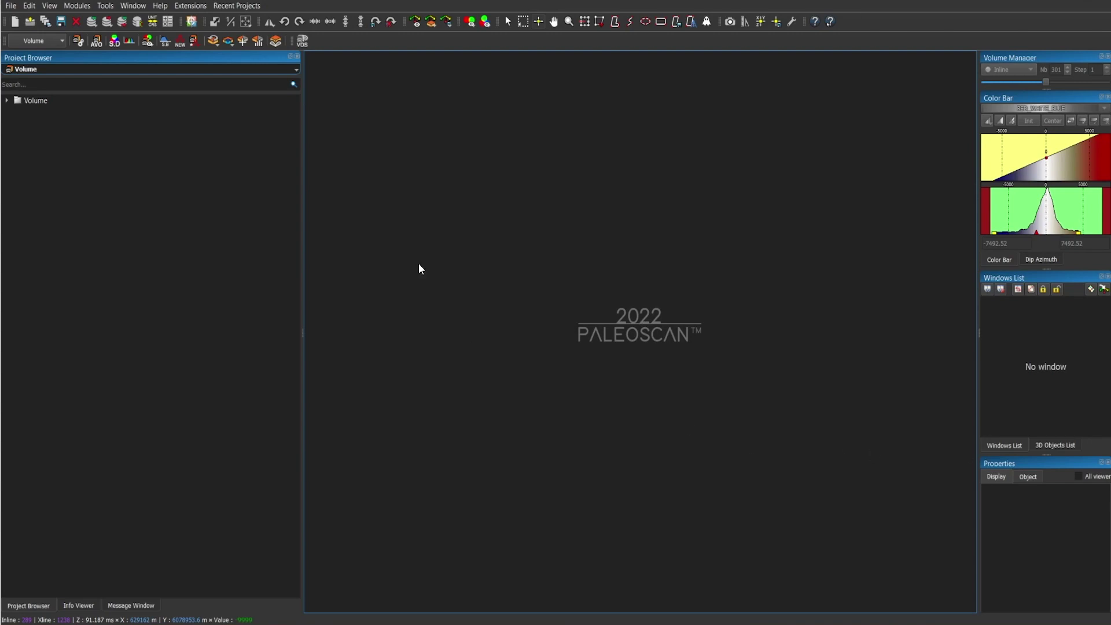
# Step: List the project's volumes and expand the Volume tree to show its Attribute, Survey and Model folders
pyautogui.click(296, 70)
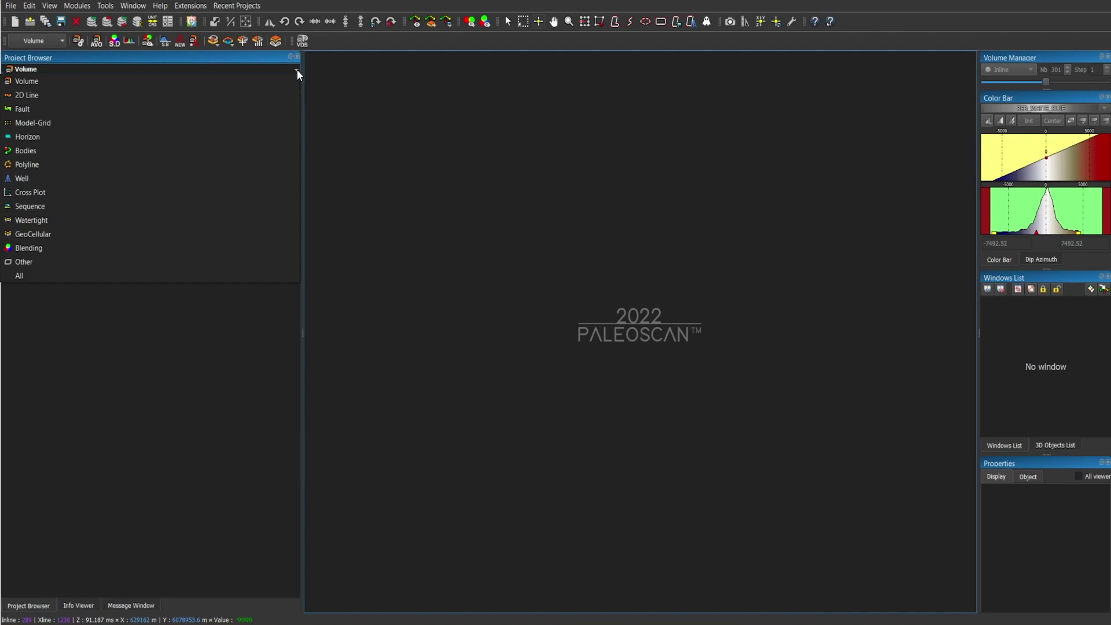
pyautogui.click(133, 81)
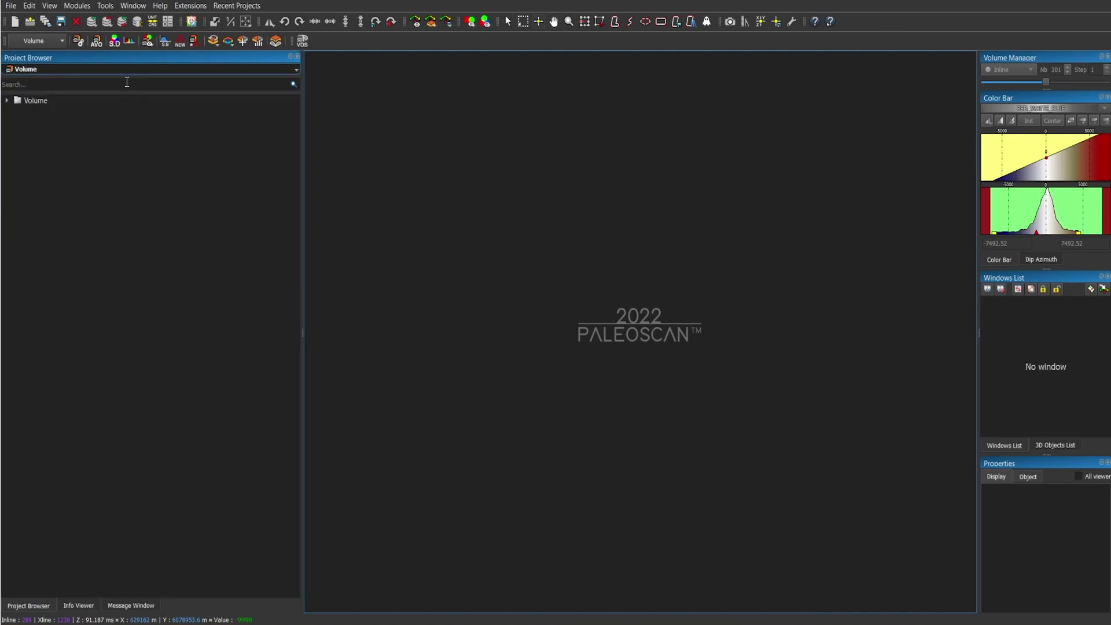
pyautogui.click(8, 102)
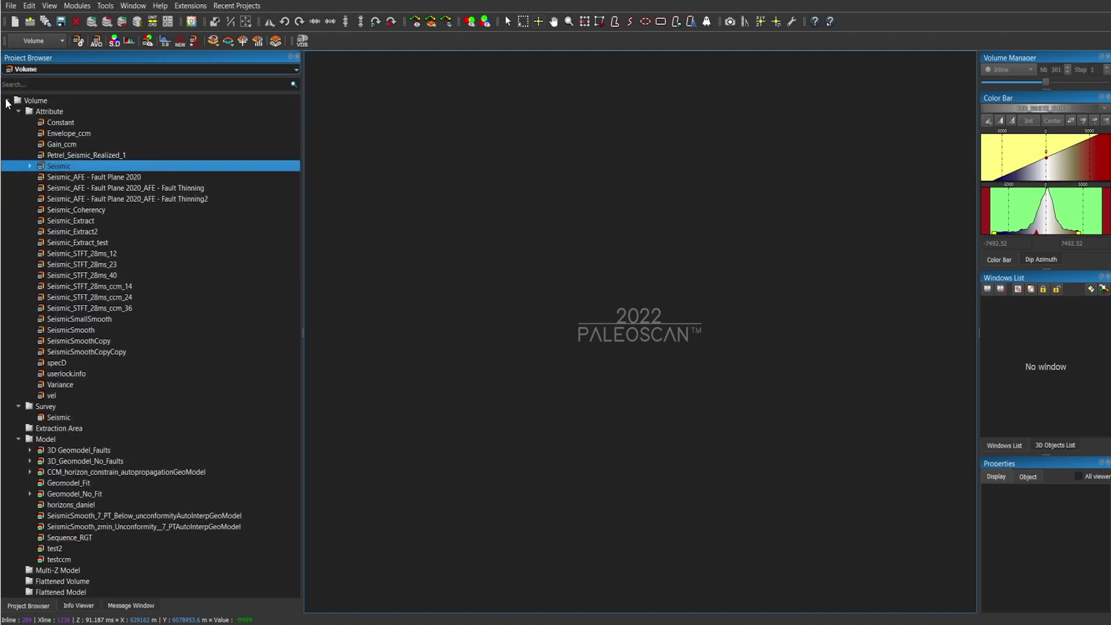
# Step: Open the Seismic volume in three separate section viewers
pyautogui.doubleClick(133, 168)
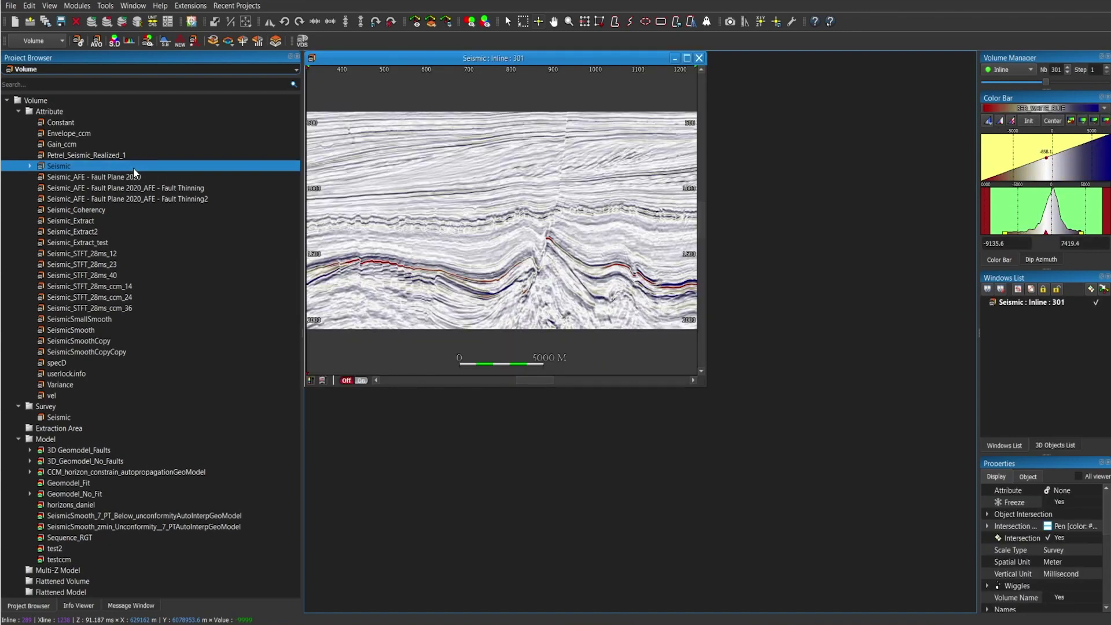
pyautogui.doubleClick(133, 168)
pyautogui.doubleClick(133, 168)
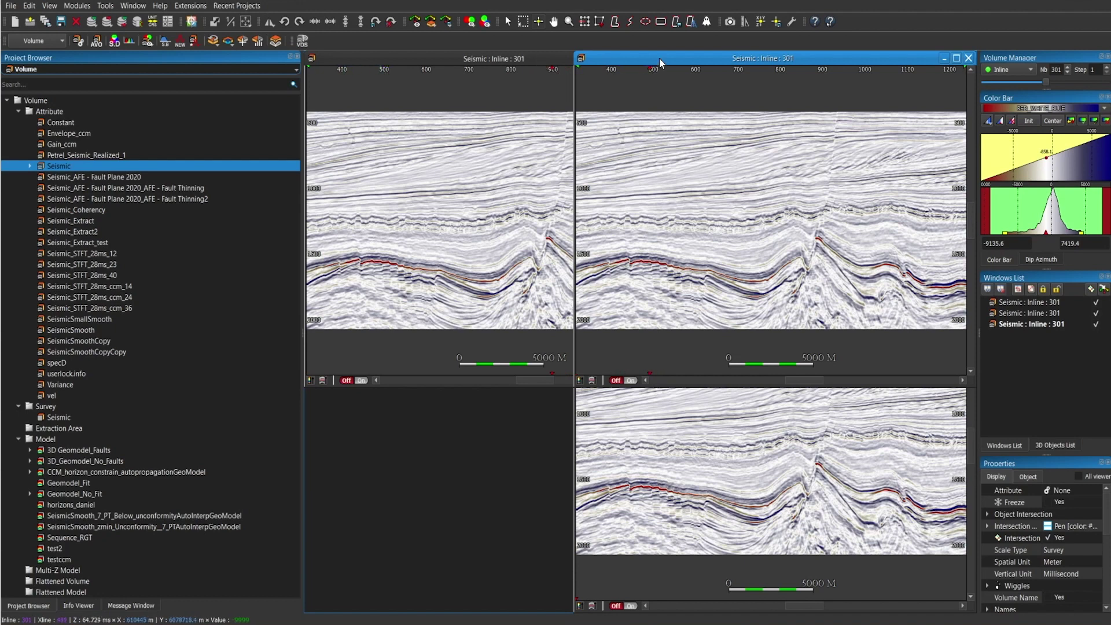
# Step: Switch two viewers to Xline 777 and Time Slice 1244, keeping the third on Inline 301
pyautogui.click(1029, 67)
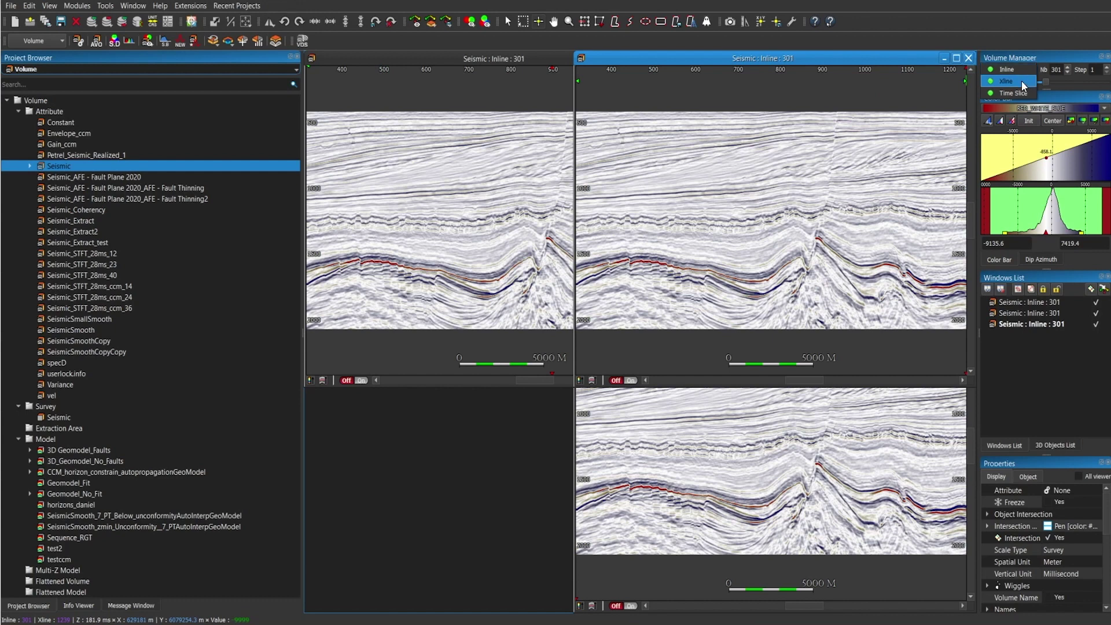
pyautogui.click(1022, 81)
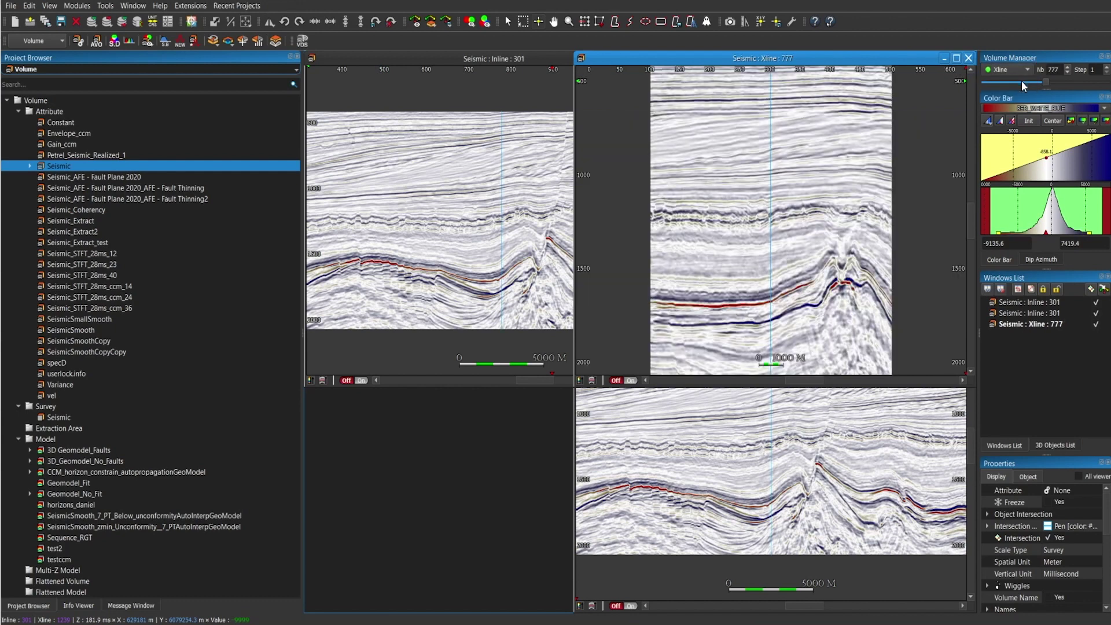
pyautogui.click(837, 427)
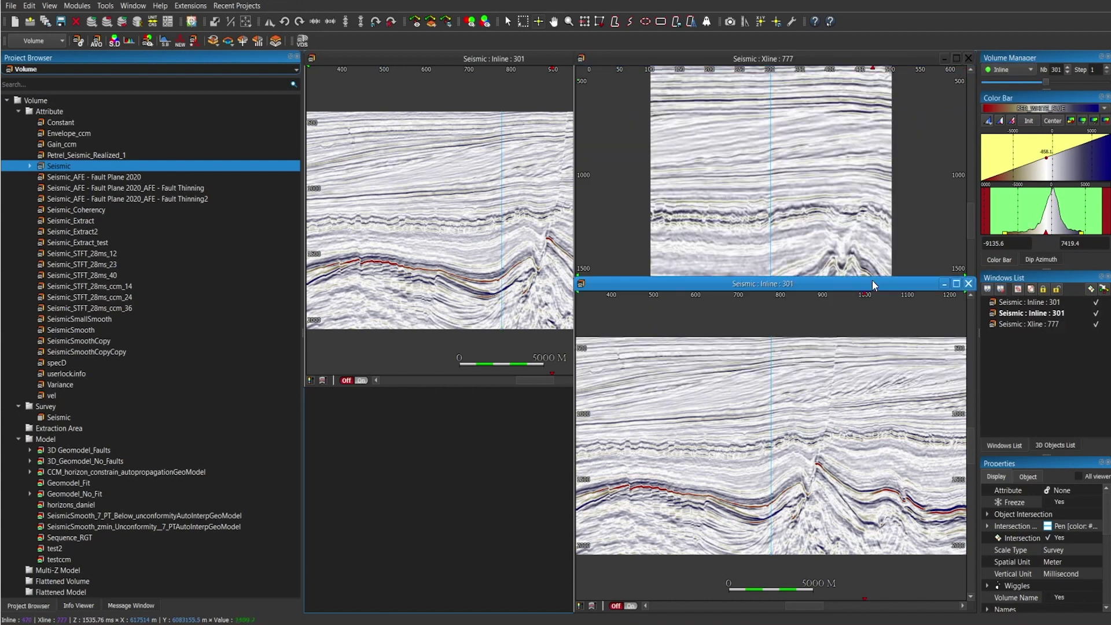
pyautogui.click(1012, 92)
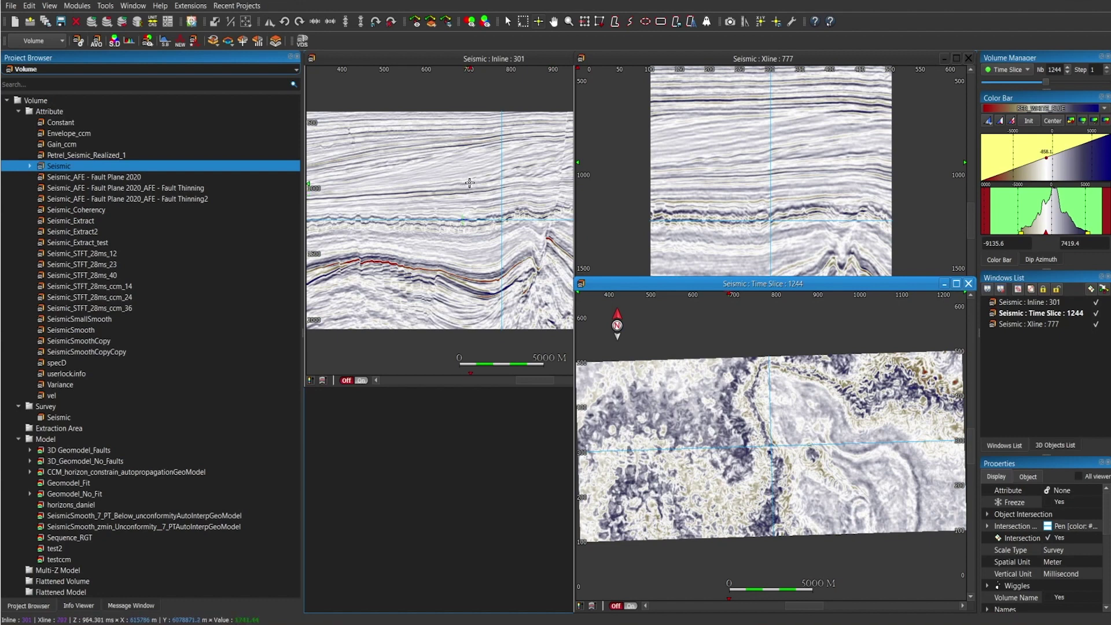
pyautogui.click(139, 7)
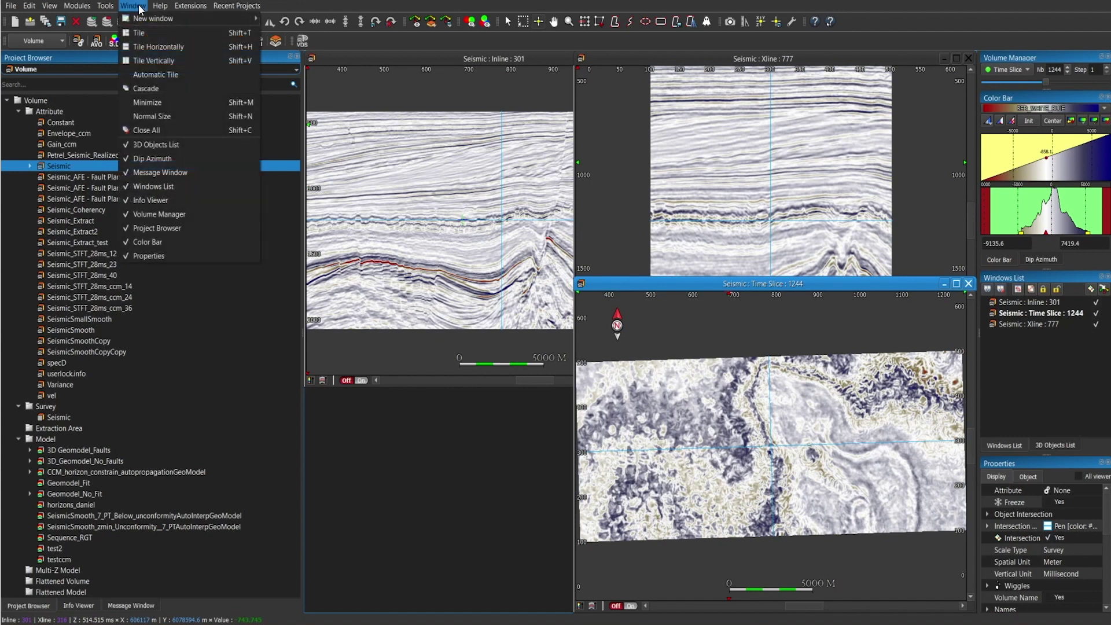
# Step: Tile the viewers with Window > Tile: Xline 777 left, Time Slice 1244 and Inline 301 right
pyautogui.click(148, 33)
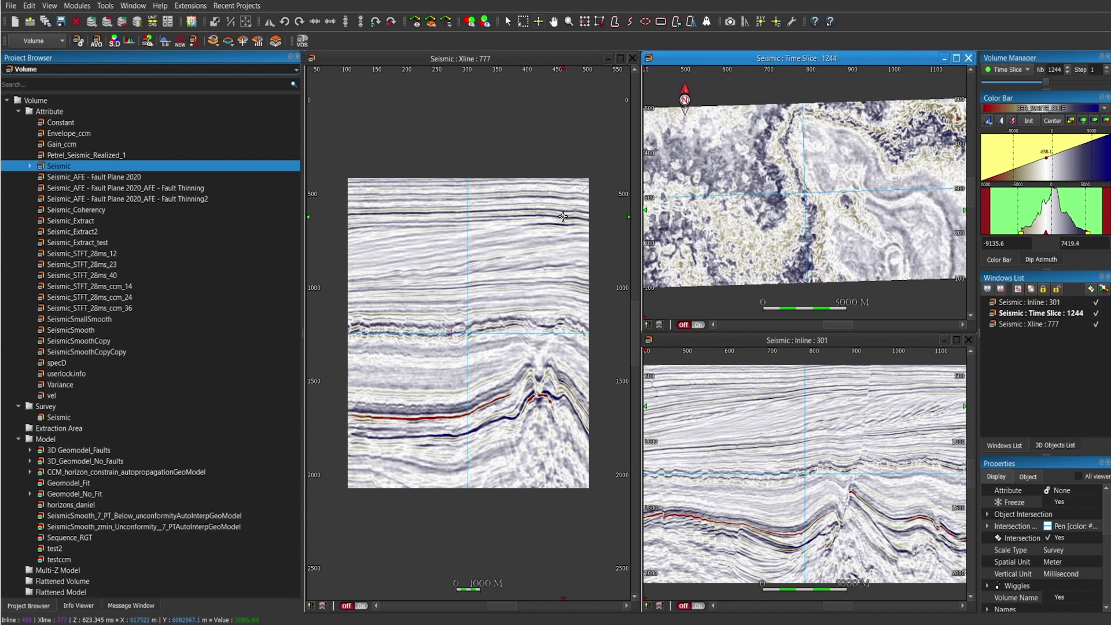
pyautogui.click(105, 7)
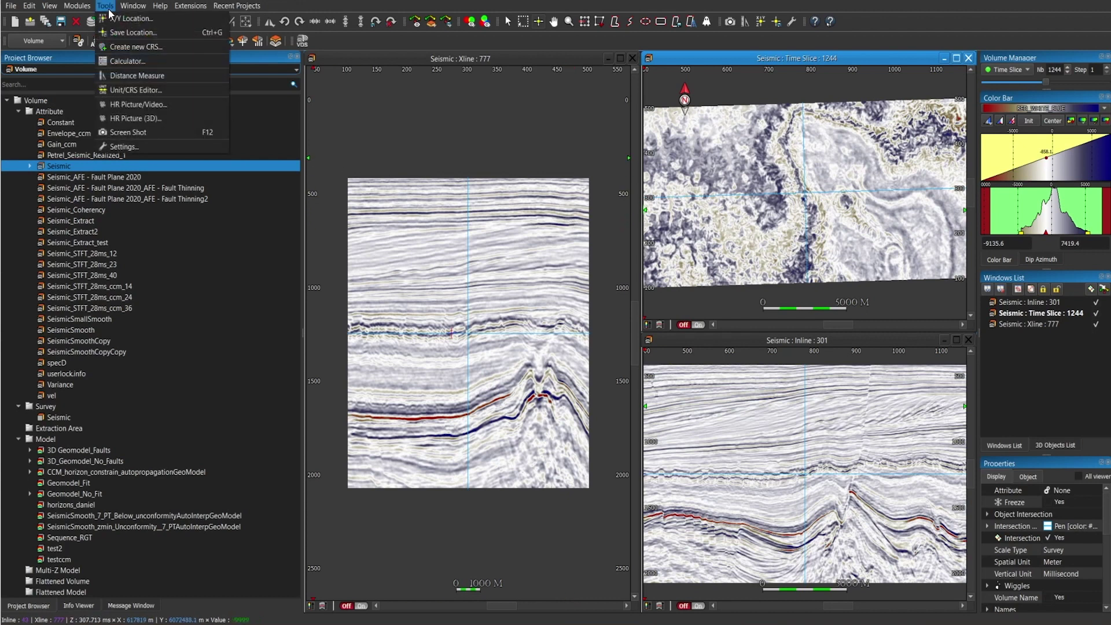
pyautogui.click(181, 146)
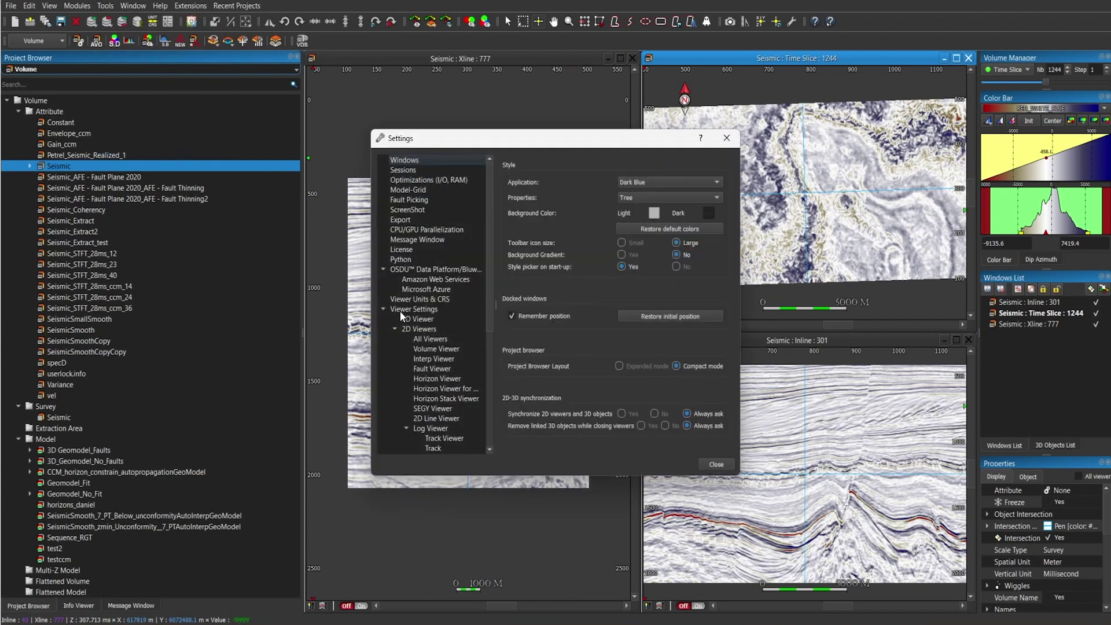
pyautogui.click(430, 338)
pyautogui.click(511, 315)
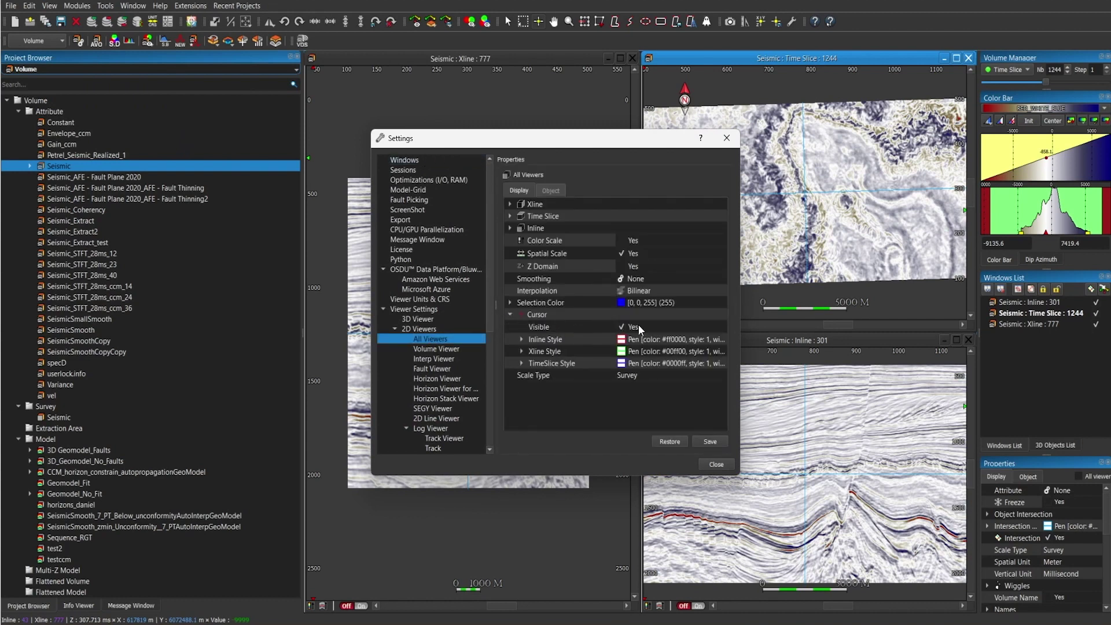
pyautogui.click(727, 467)
pyautogui.click(472, 331)
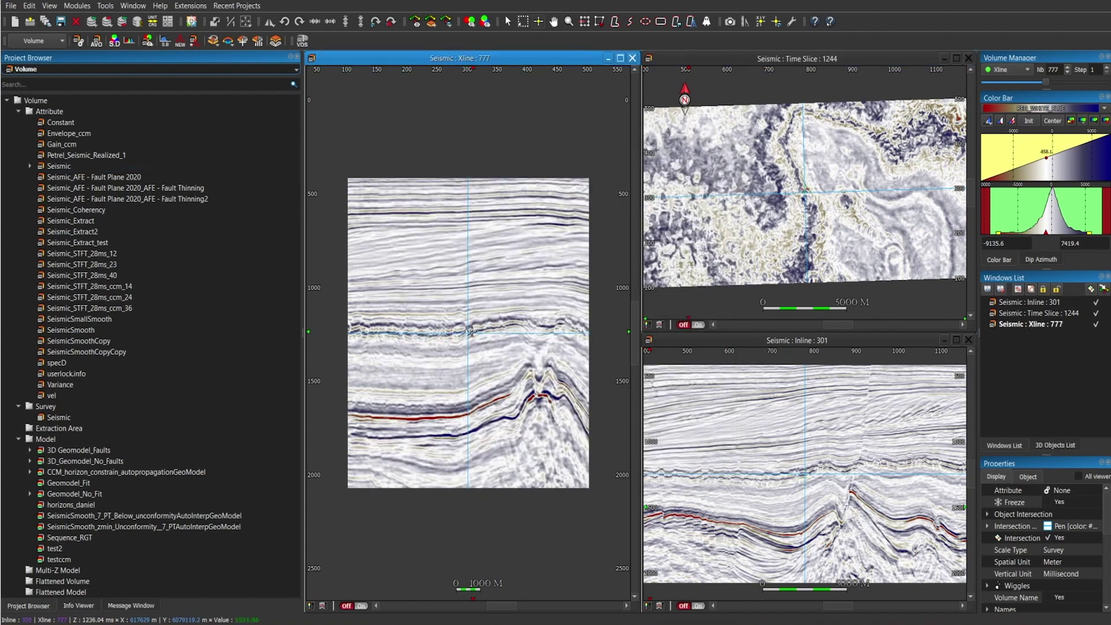
# Step: Step the crossline viewer from Xline 777 down to Xline 676
pyautogui.scroll(12, 472, 331)
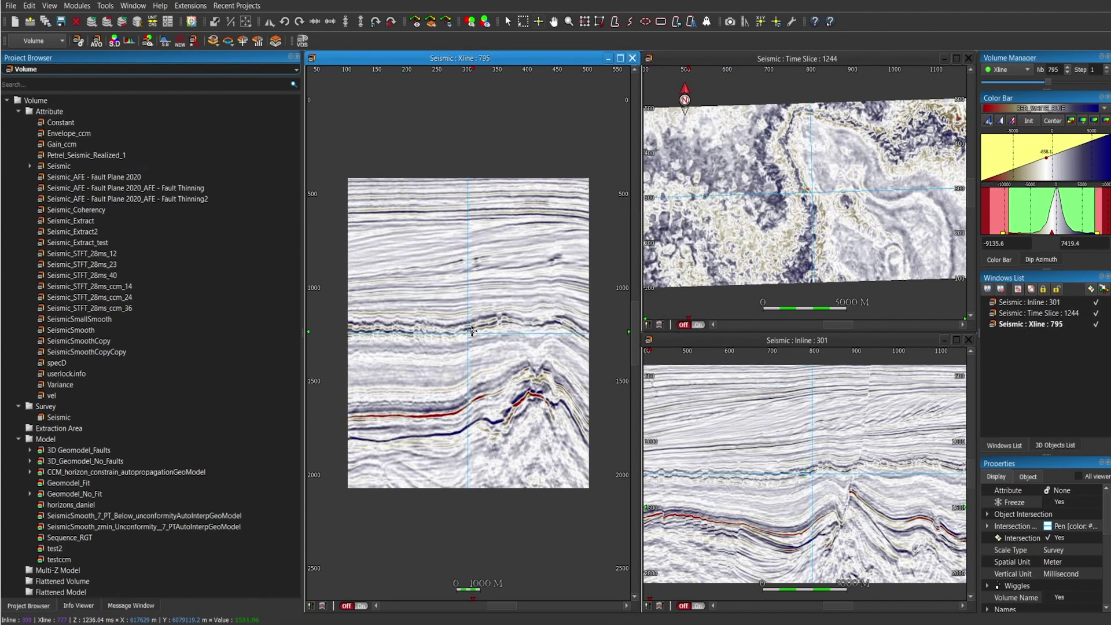
pyautogui.scroll(-20, 472, 331)
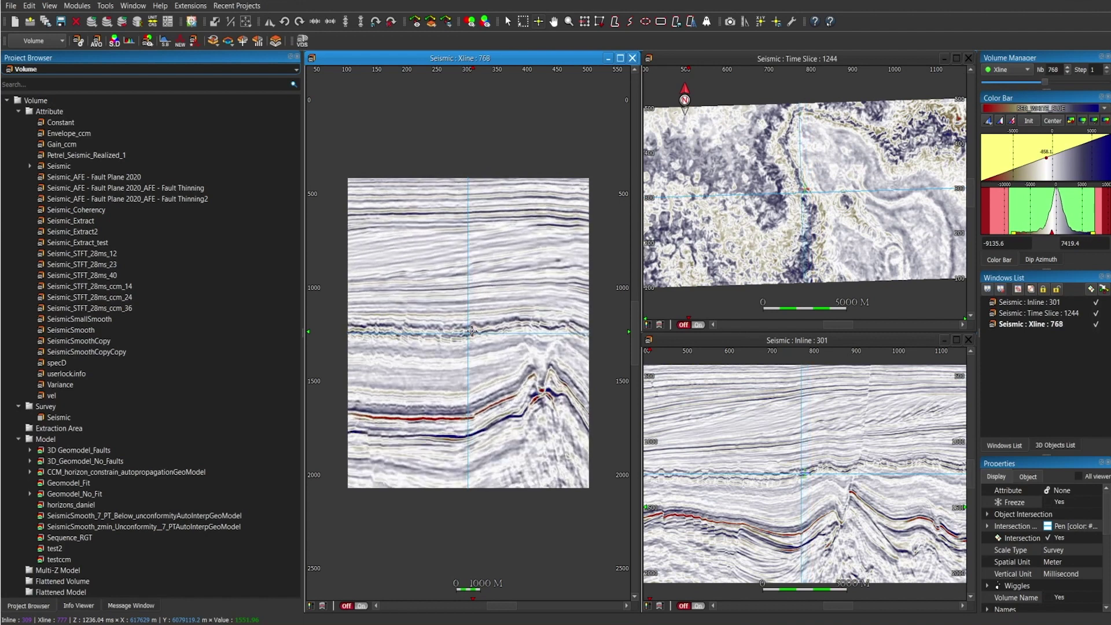
pyautogui.scroll(-8, 472, 331)
pyautogui.scroll(-20, 472, 331)
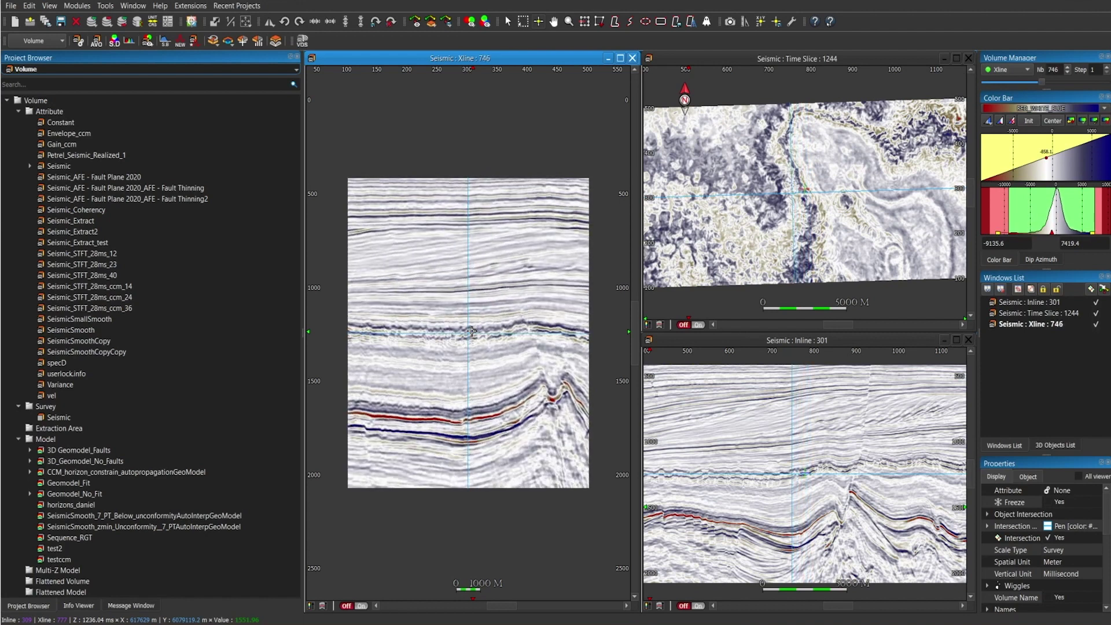
pyautogui.scroll(-6, 472, 331)
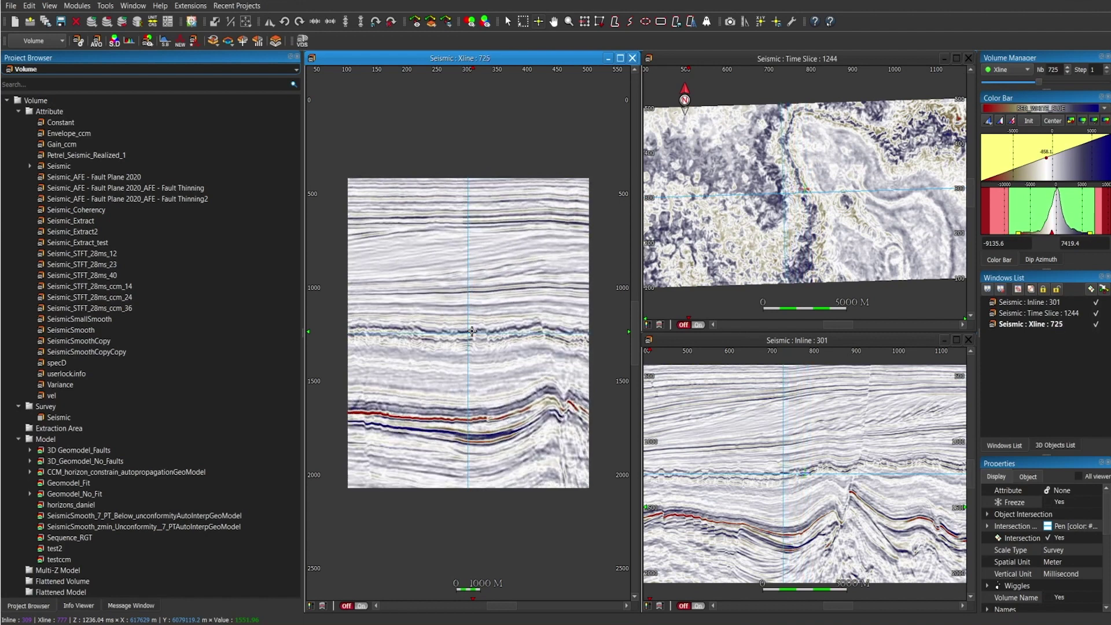
pyautogui.scroll(-20, 471, 331)
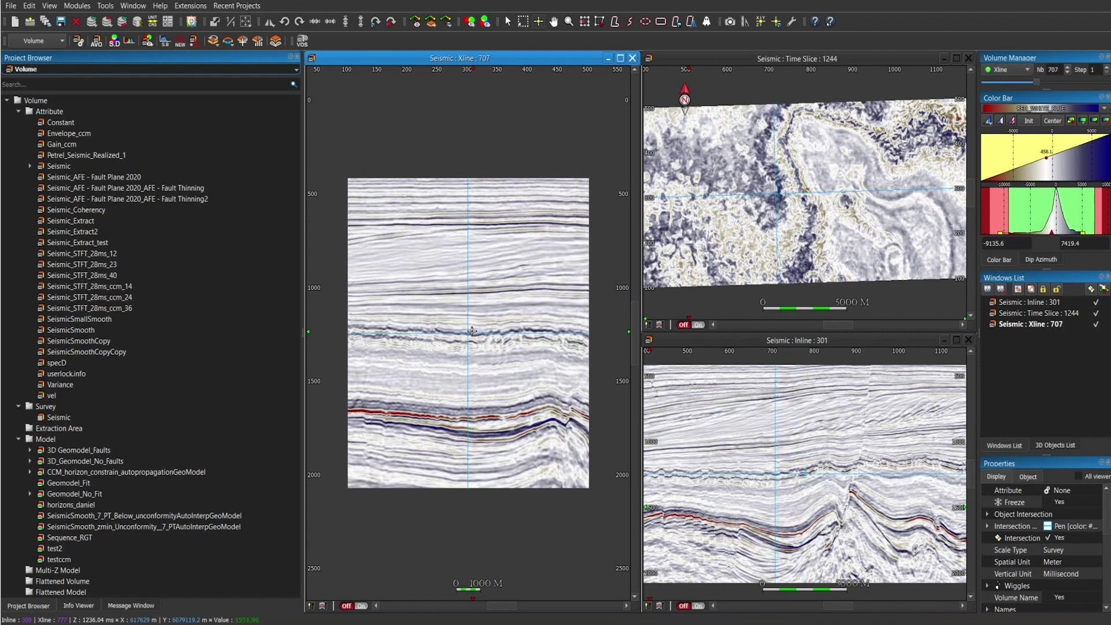
pyautogui.scroll(-20, 472, 331)
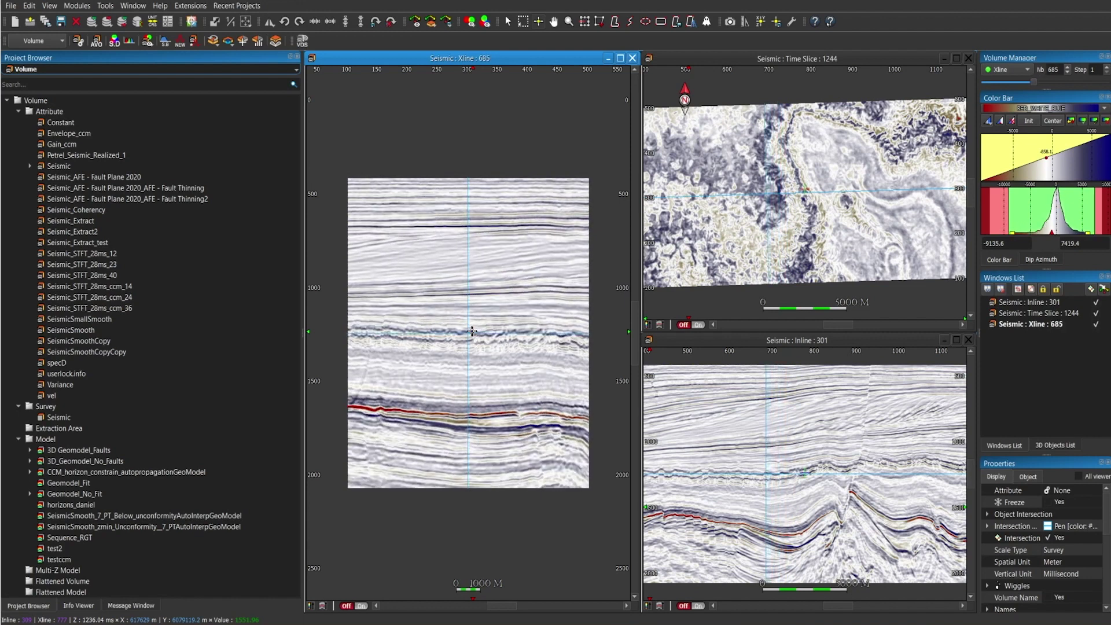
pyautogui.scroll(-10, 472, 331)
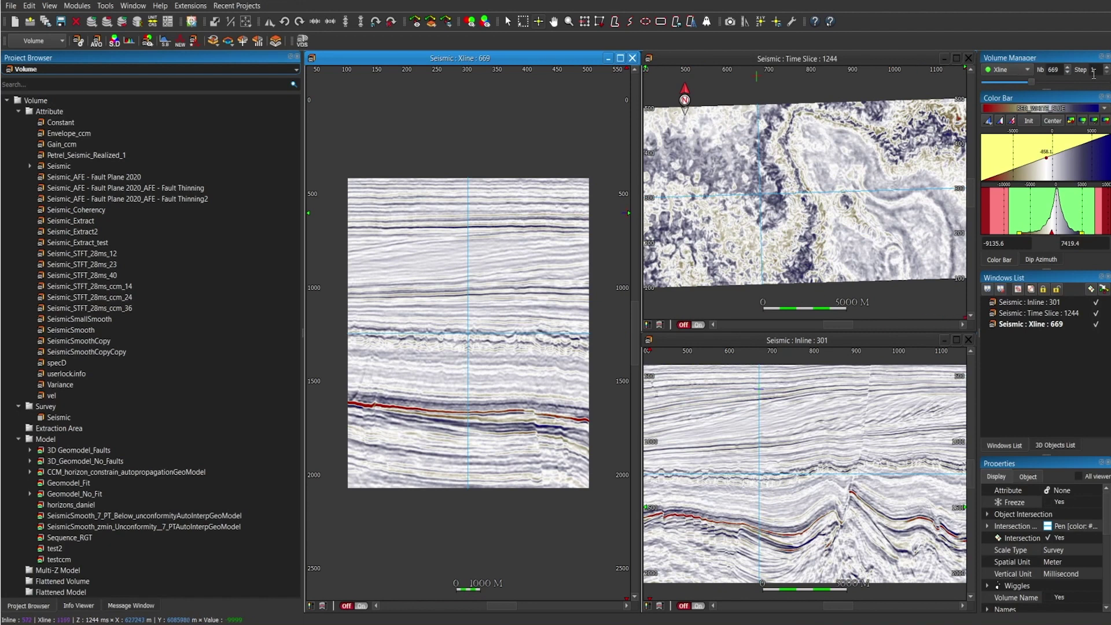
pyautogui.scroll(7, 452, 313)
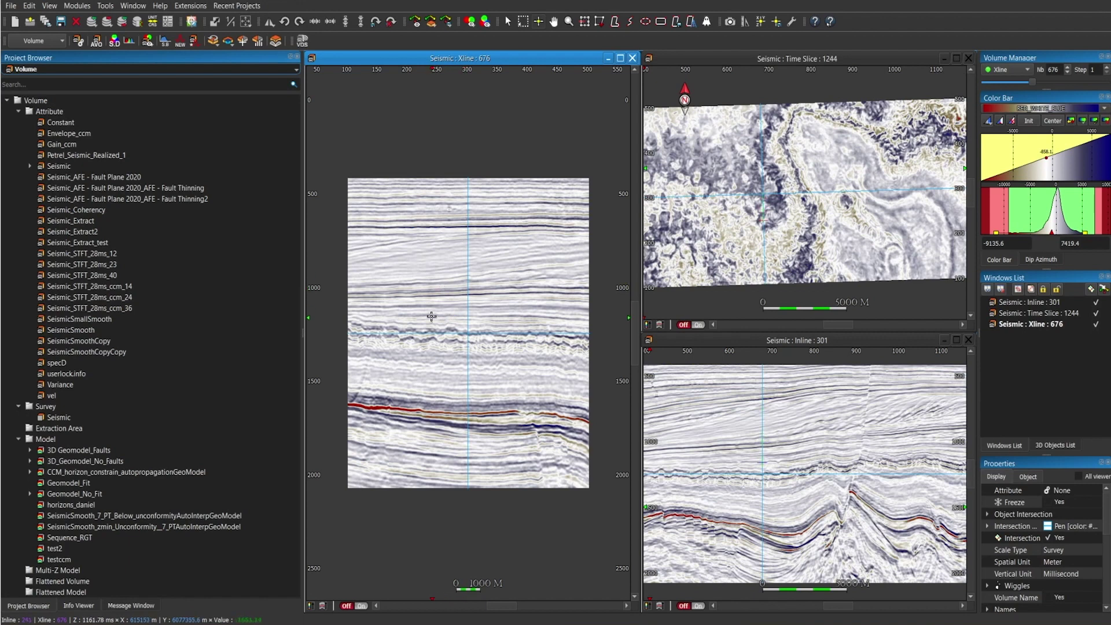
pyautogui.scroll(5, 430, 308)
pyautogui.scroll(2, 430, 308)
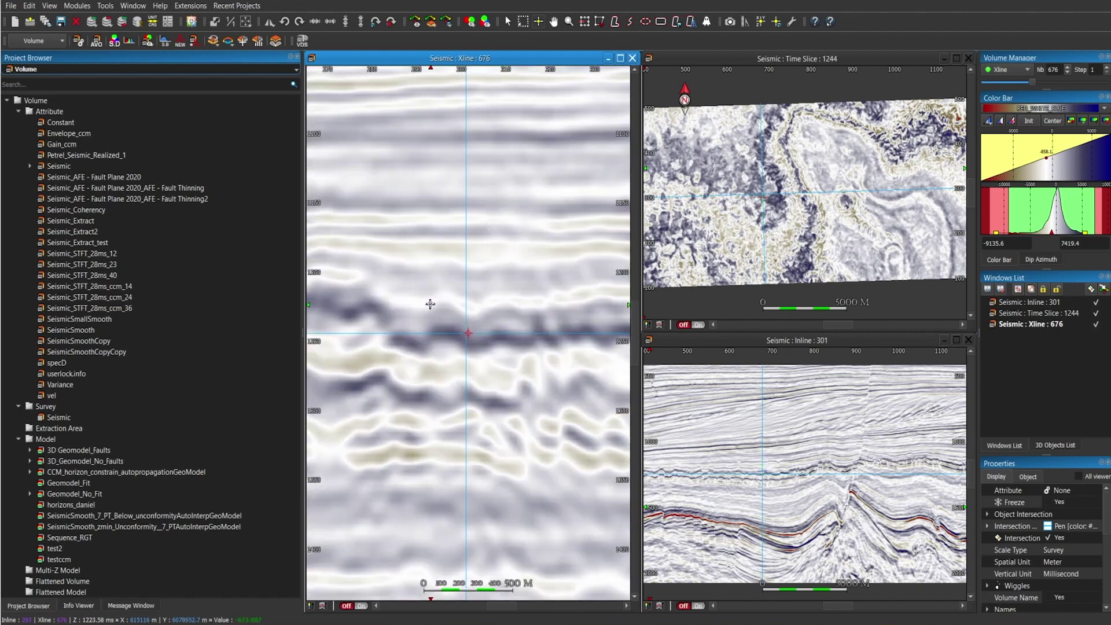
pyautogui.scroll(-10, 431, 313)
pyautogui.scroll(5, 434, 319)
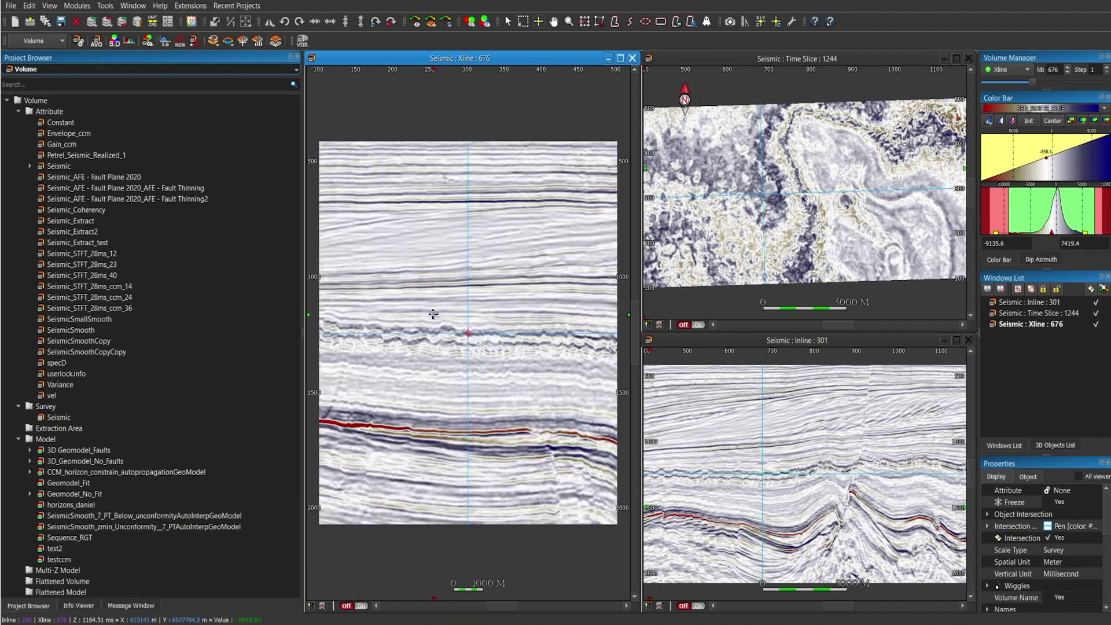
pyautogui.scroll(-3, 436, 316)
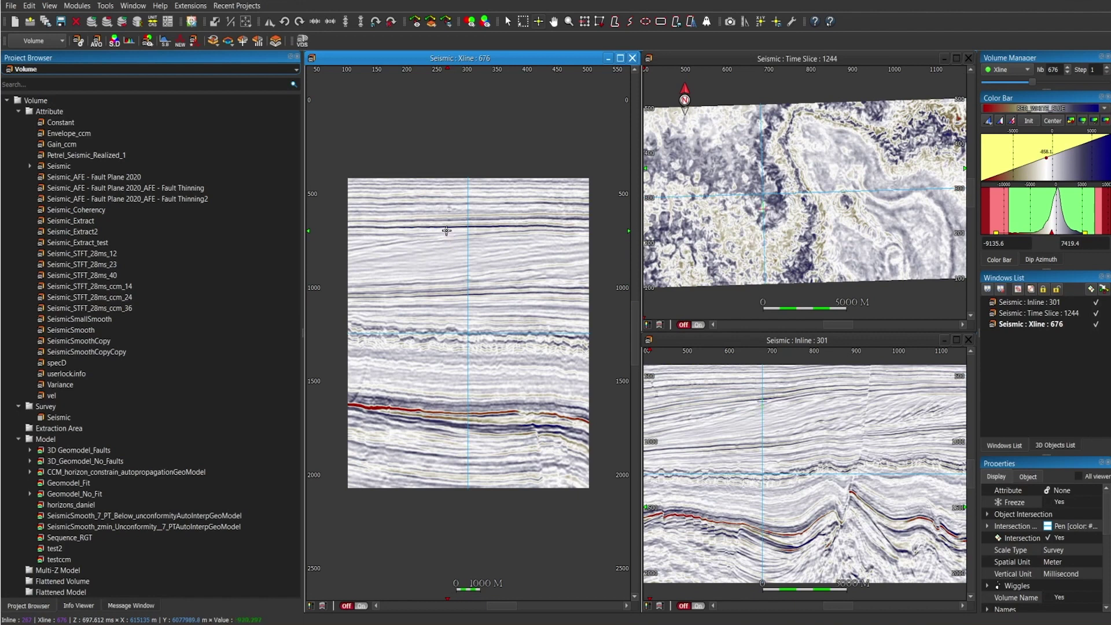
# Step: Link the crossline view with the time slice view and step the crossline from 676 to 674
pyautogui.moveTo(453, 121); pyautogui.dragTo(775, 391)
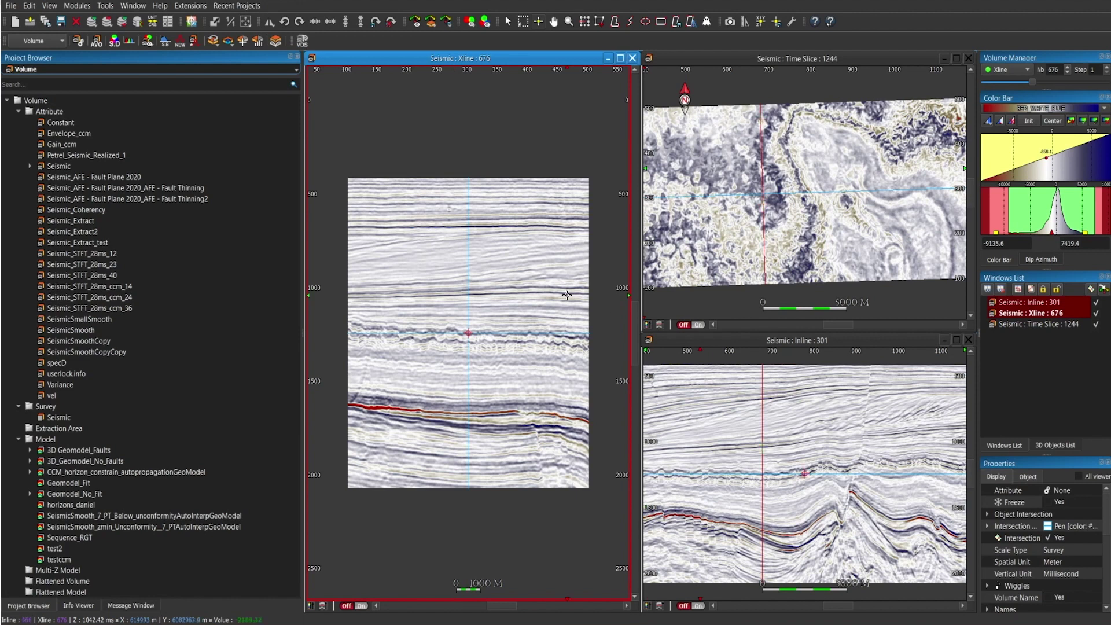
pyautogui.moveTo(515, 208); pyautogui.dragTo(759, 203)
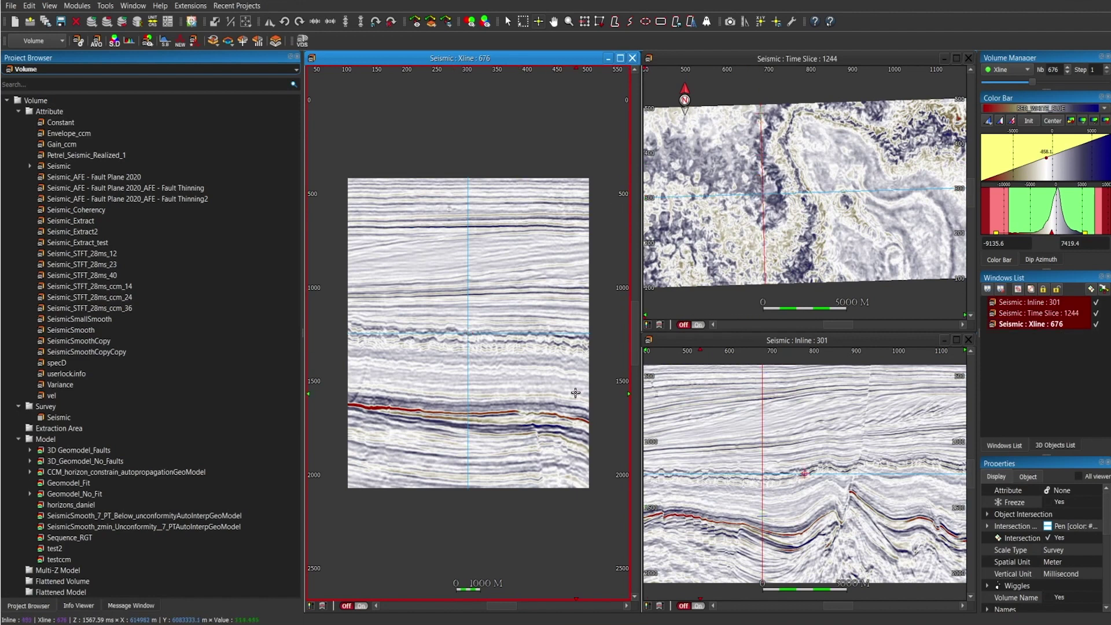
pyautogui.scroll(3, 562, 381)
pyautogui.scroll(-4, 563, 379)
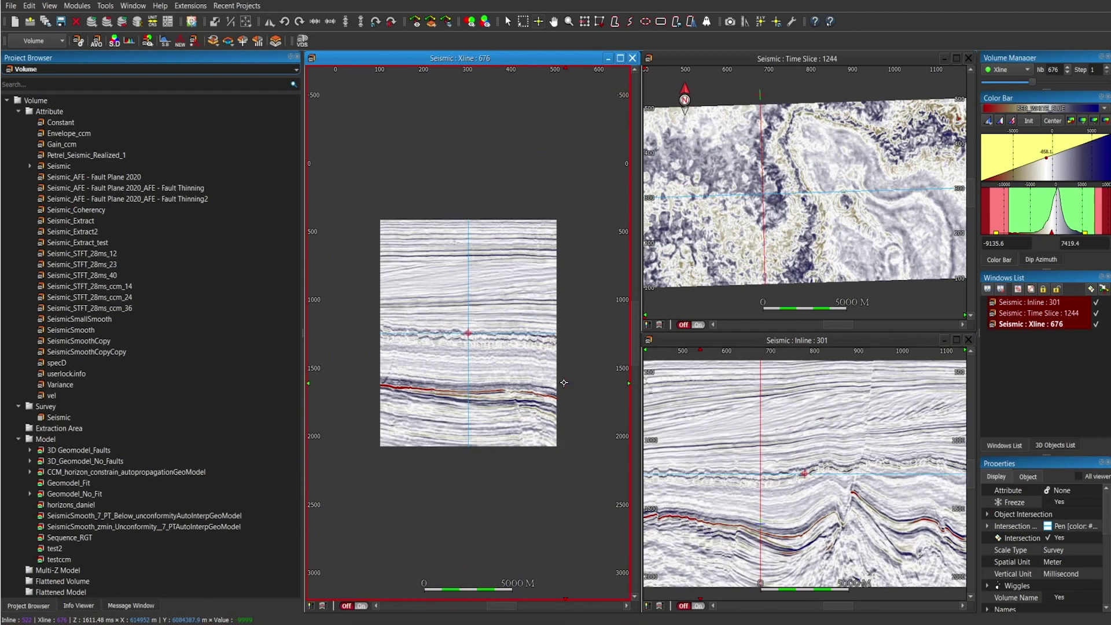
pyautogui.scroll(4, 565, 377)
pyautogui.scroll(2, 565, 377)
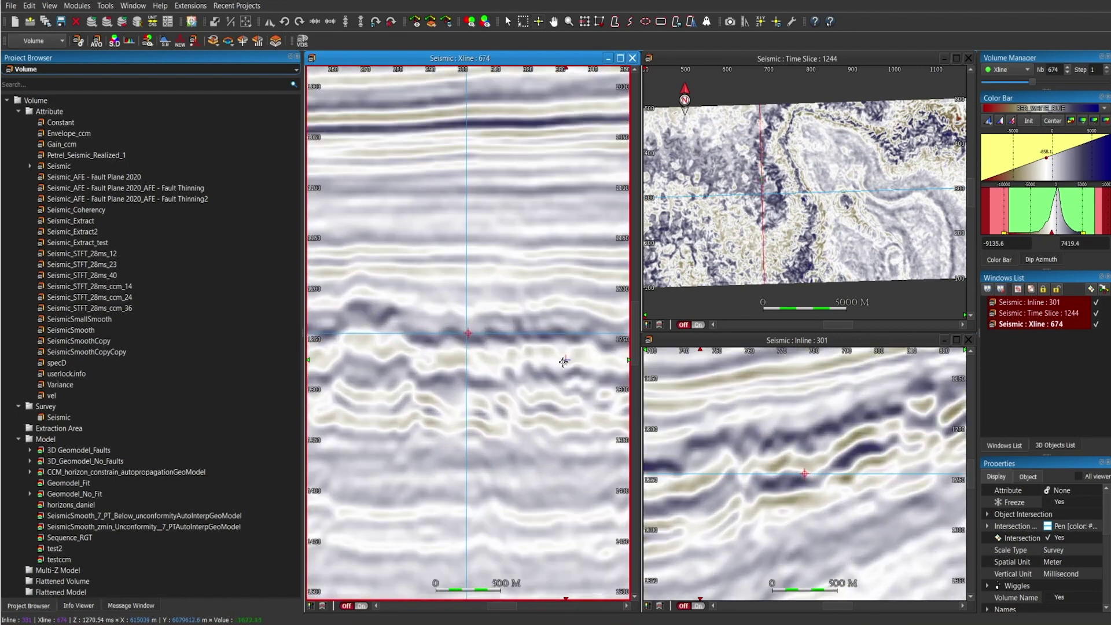
pyautogui.scroll(-6, 561, 377)
pyautogui.scroll(-1, 561, 377)
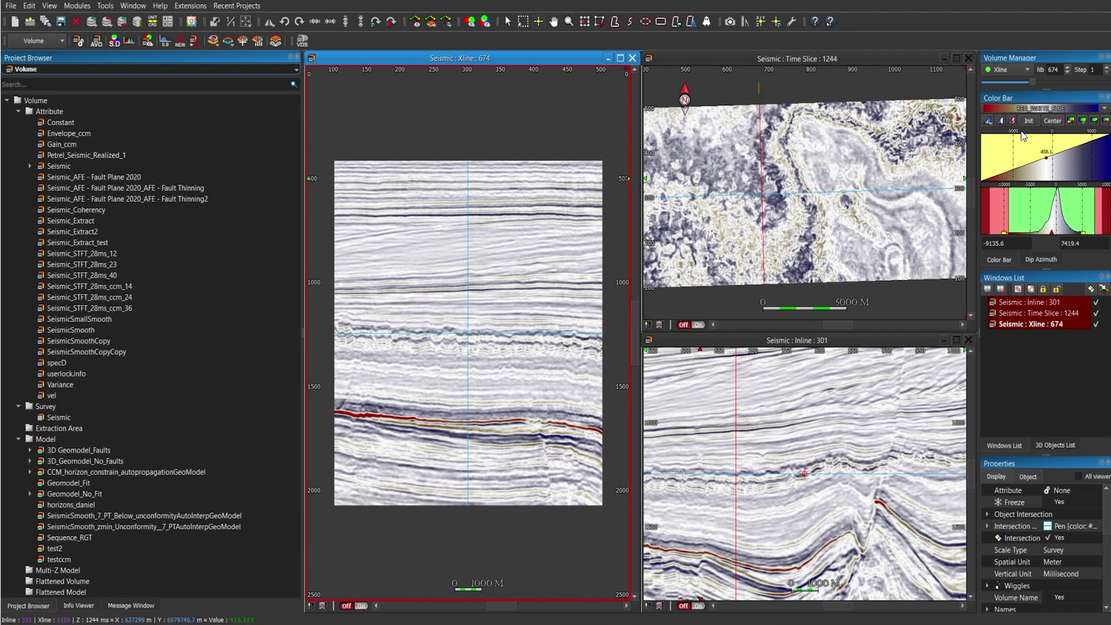
# Step: Apply the GREY_SCALE palette to the Xline 674, Time Slice 1244 and Inline 301 viewers
pyautogui.click(1078, 110)
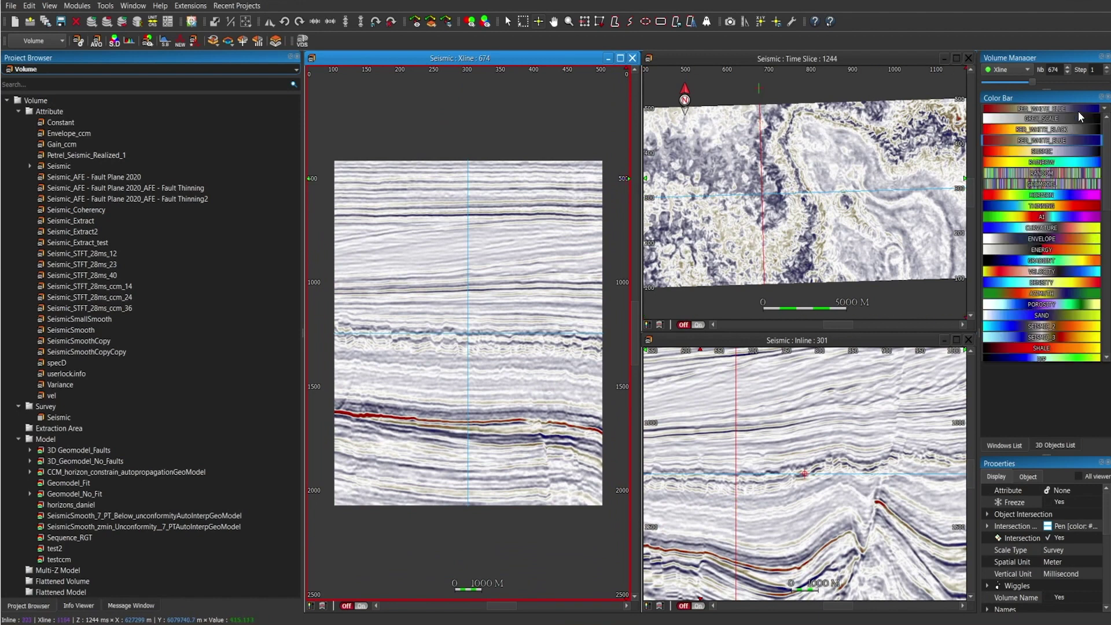
pyautogui.click(1071, 119)
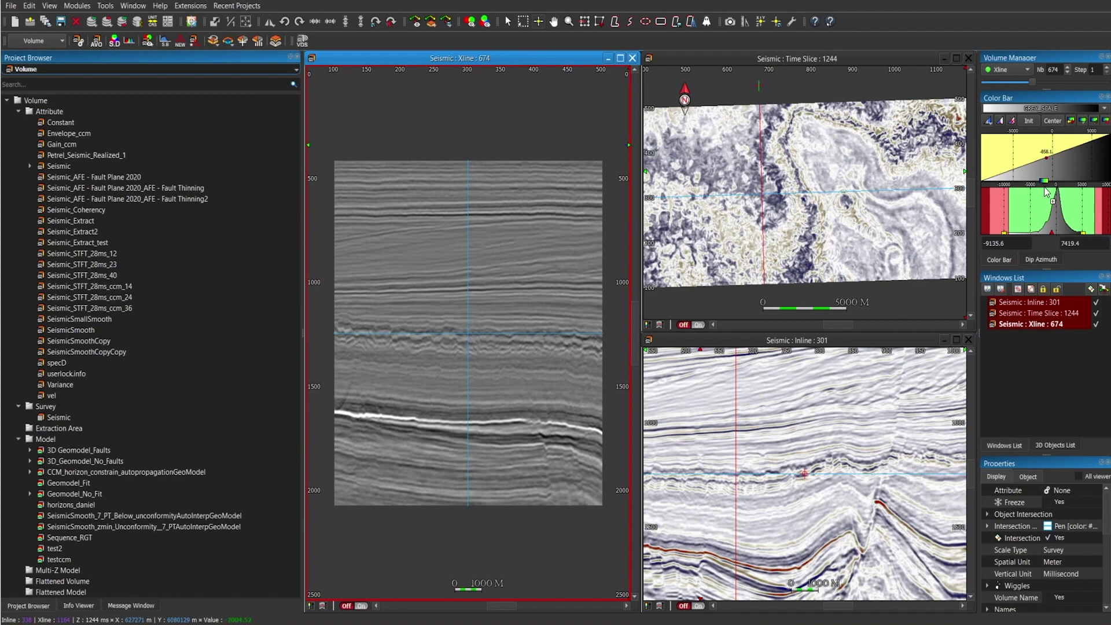
pyautogui.click(1055, 151)
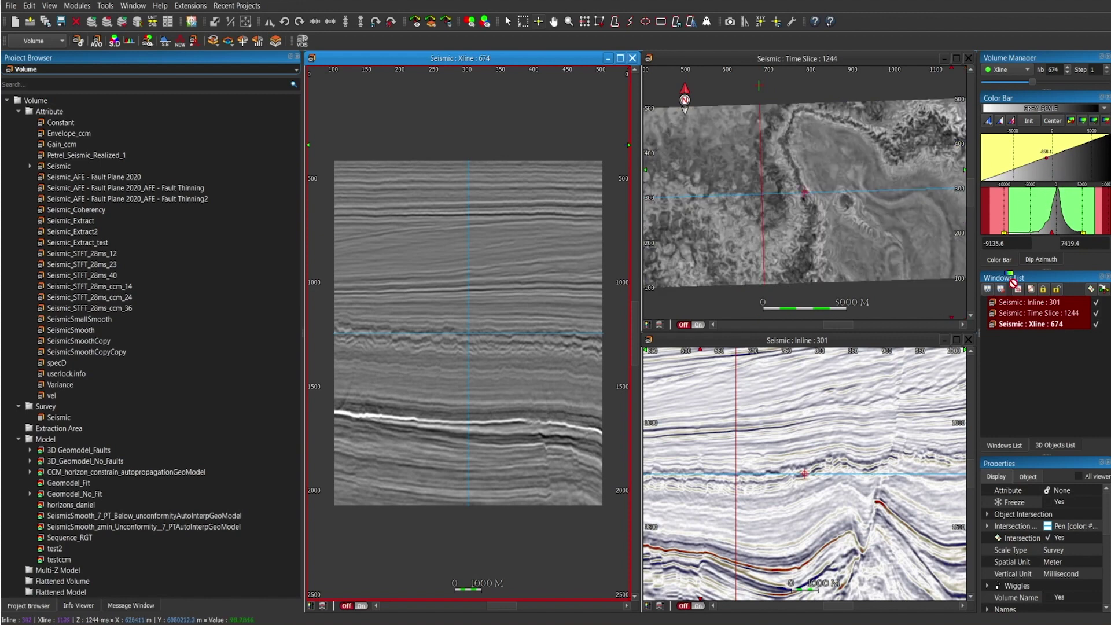
pyautogui.click(823, 450)
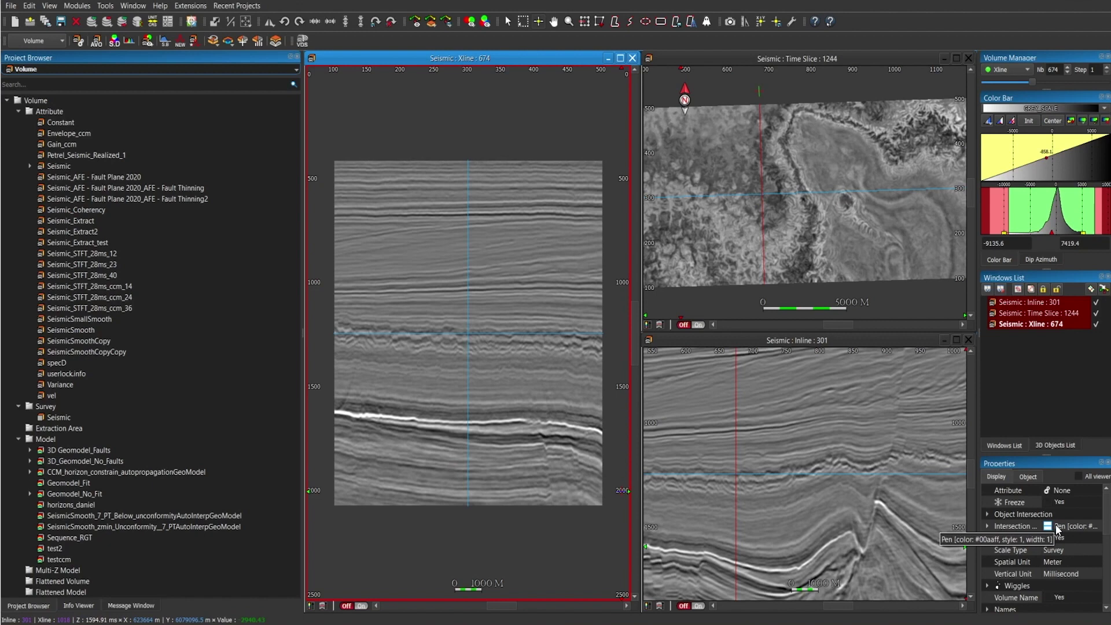
pyautogui.scroll(-1, 1057, 529)
pyautogui.scroll(-5, 1058, 530)
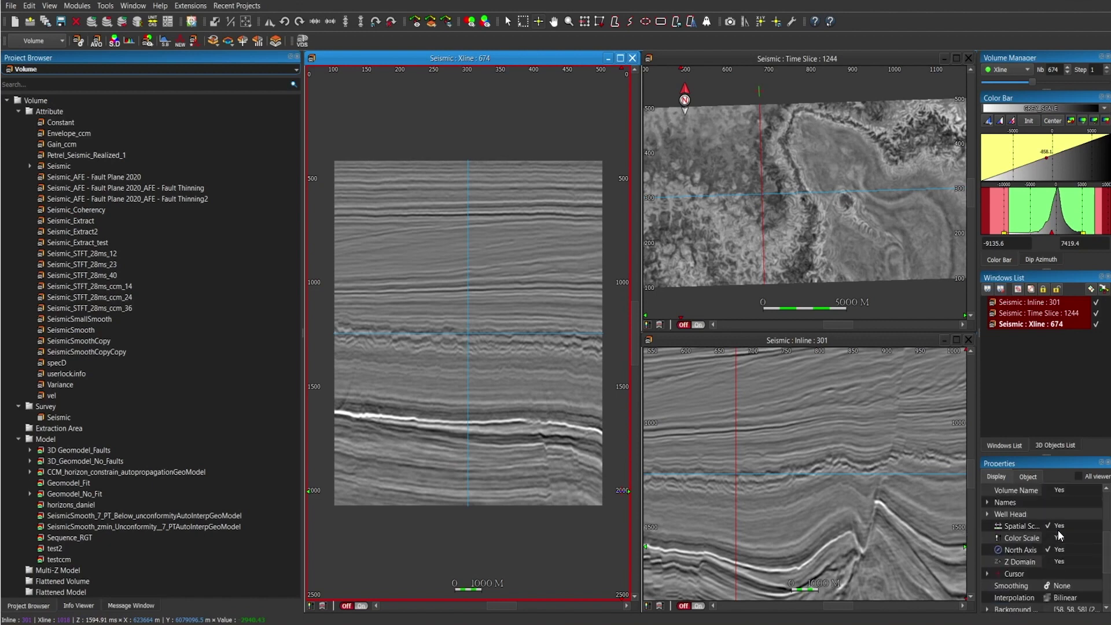
pyautogui.scroll(5, 1058, 530)
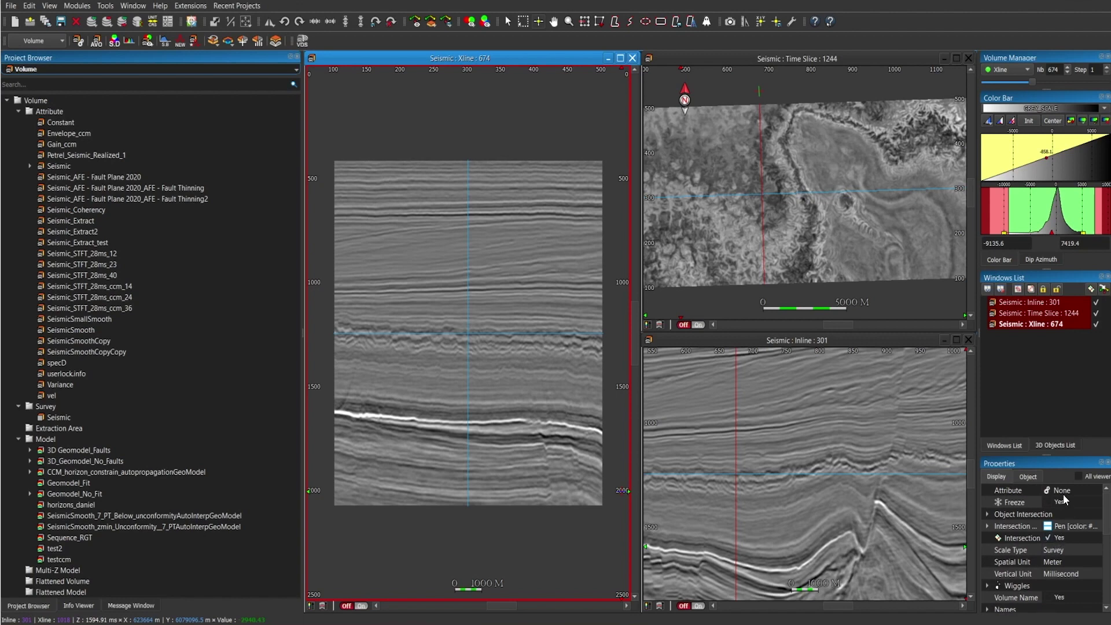
# Step: Apply the Basic > Time Gain attribute to the crossline and raise its Alpha value
pyautogui.click(1062, 491)
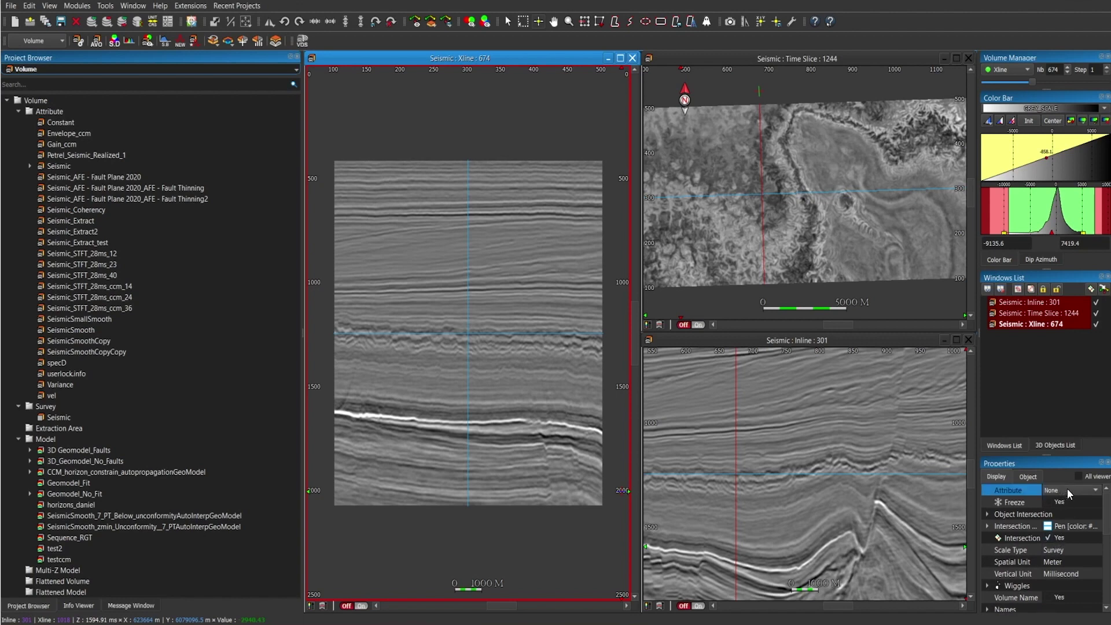
pyautogui.click(1069, 492)
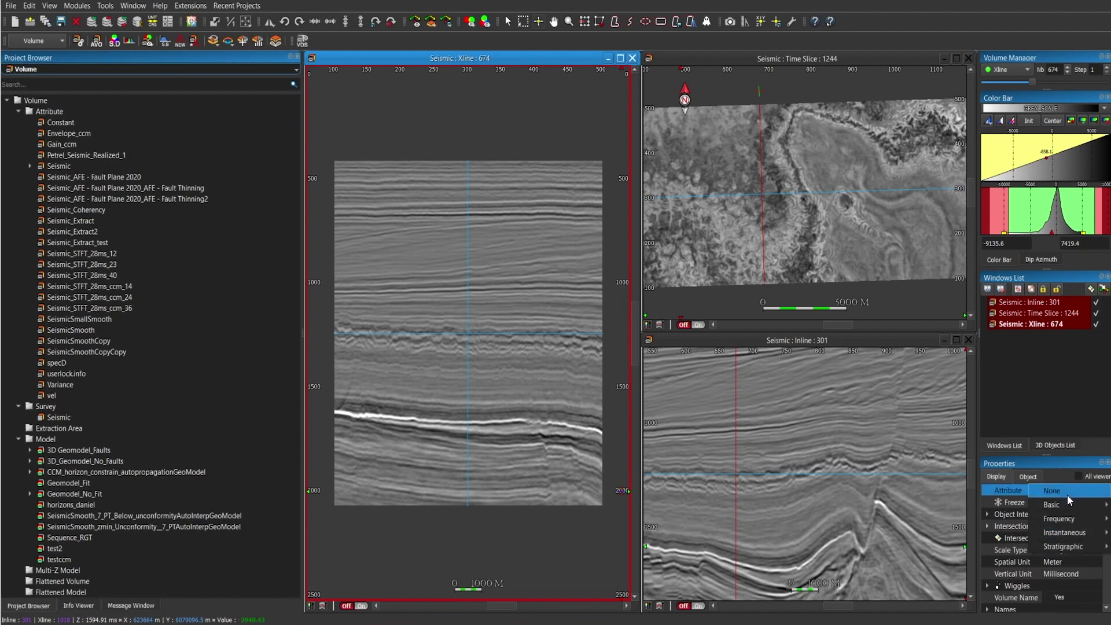
pyautogui.moveTo(1069, 505)
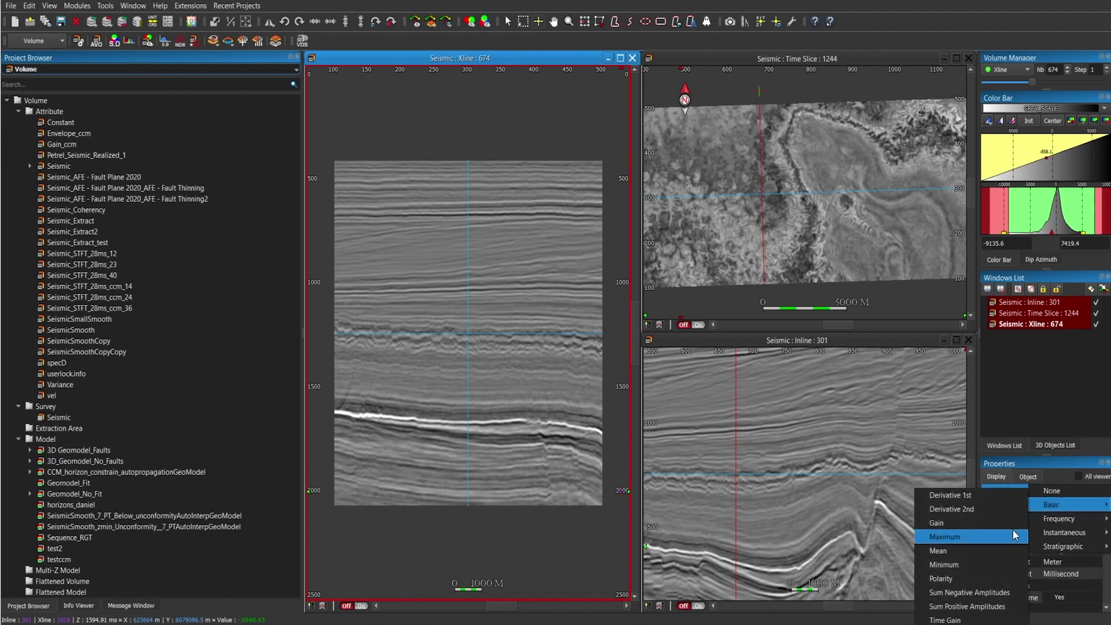
pyautogui.click(984, 620)
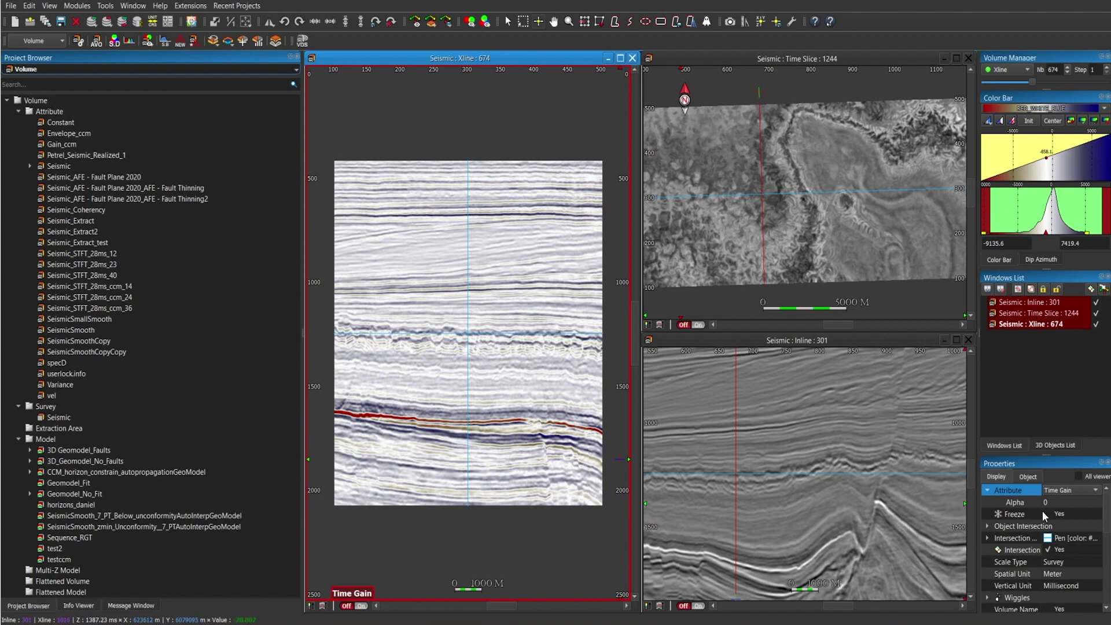
pyautogui.click(1053, 499)
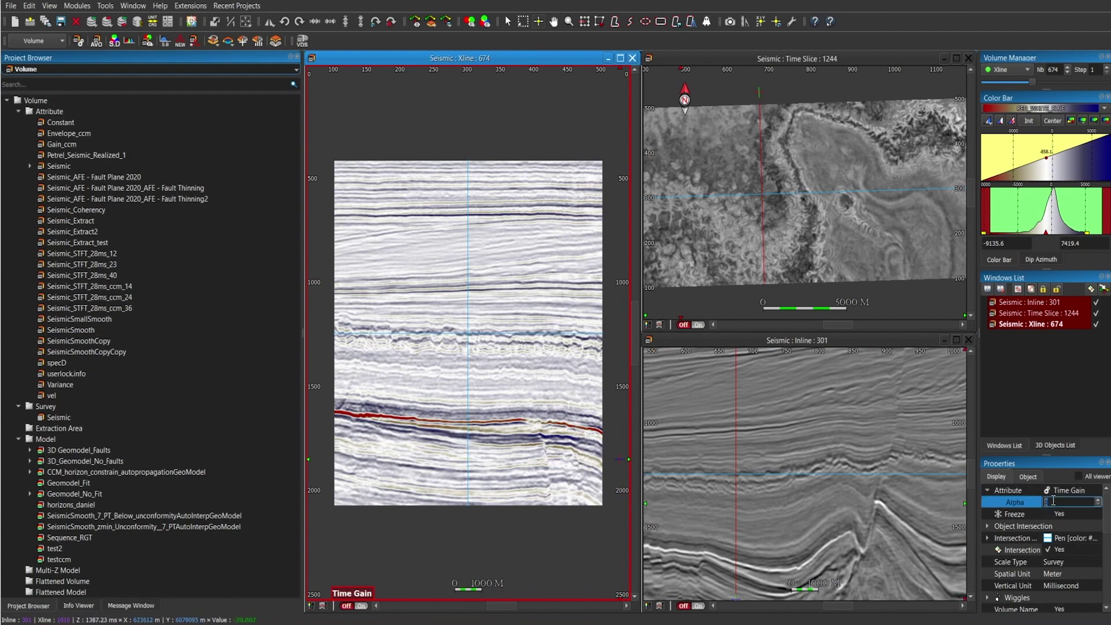
pyautogui.click(1097, 502)
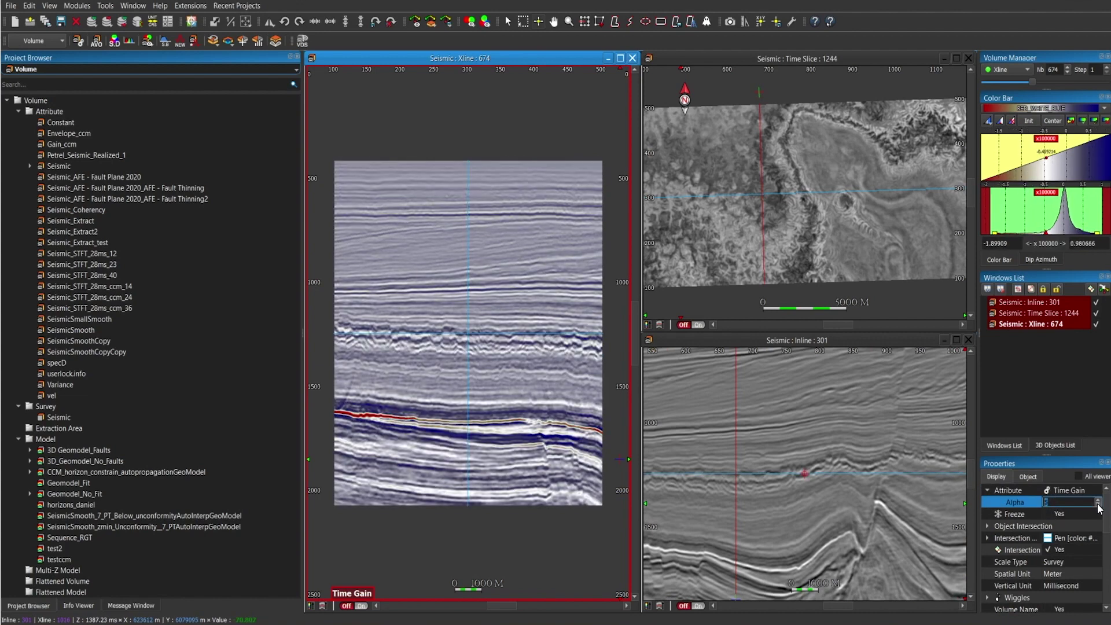
# Step: Set the crossline attribute back to None and reapply the GREY_SCALE palette
pyautogui.click(1082, 491)
pyautogui.click(1082, 491)
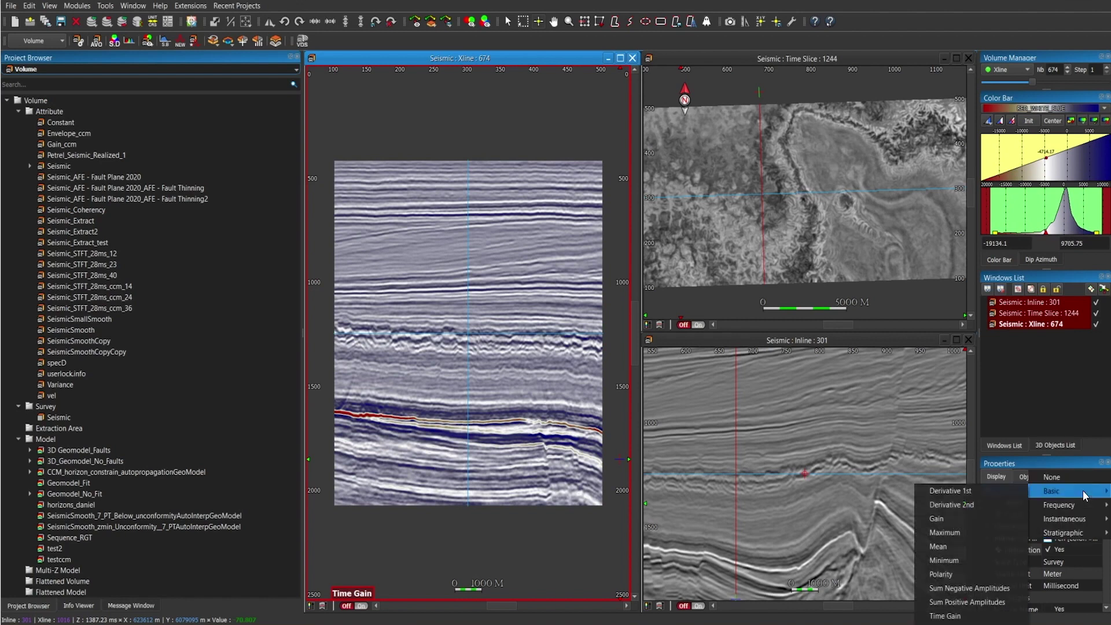
pyautogui.click(1082, 483)
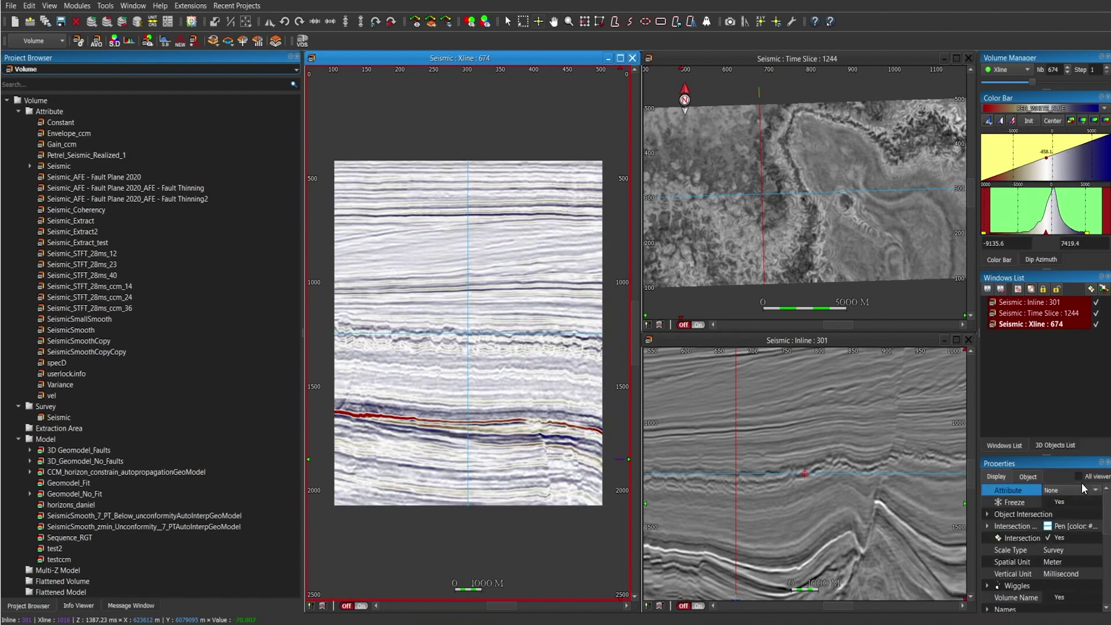
pyautogui.click(1067, 106)
pyautogui.click(1067, 122)
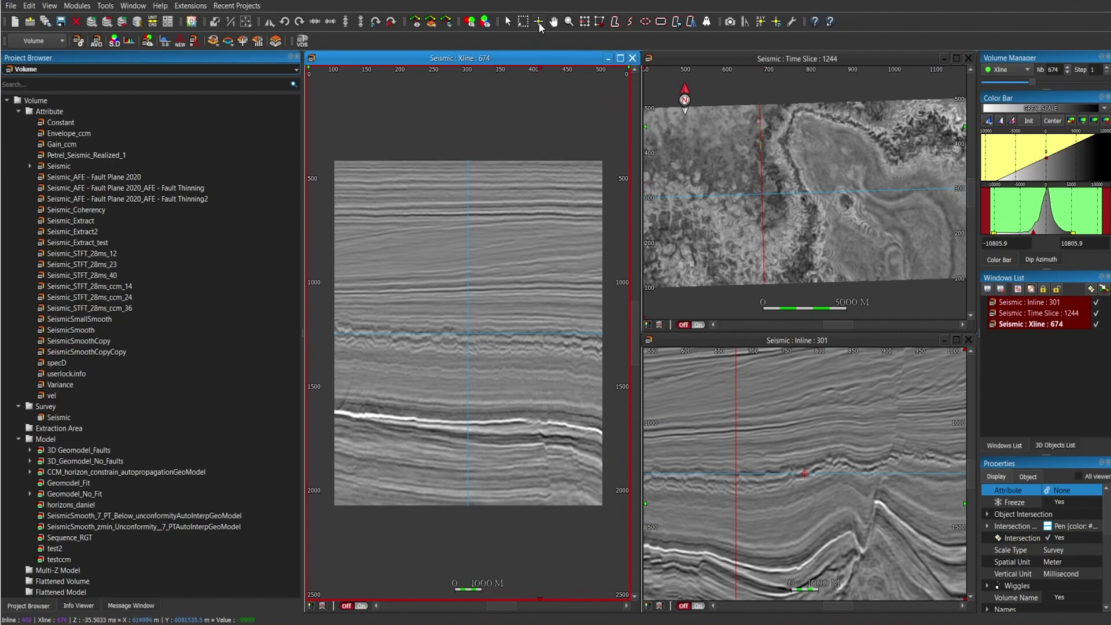
# Step: Cross-navigate the linked views to Xline 758, Inline 297 and Time Slice 1172, then toggle Freeze
pyautogui.click(465, 262)
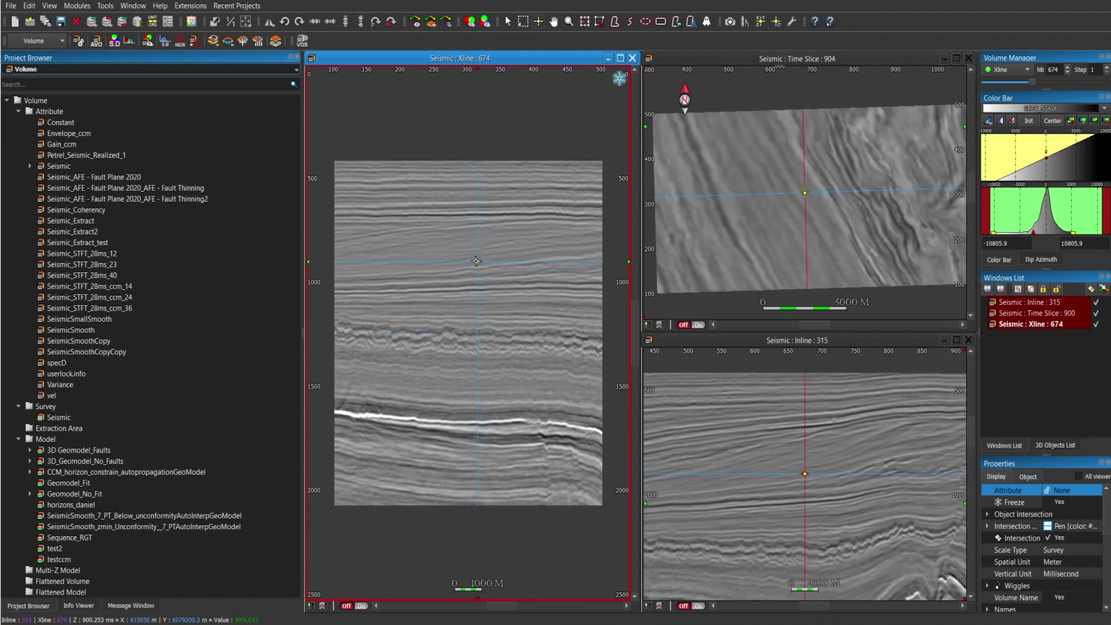
pyautogui.moveTo(466, 262); pyautogui.dragTo(446, 340)
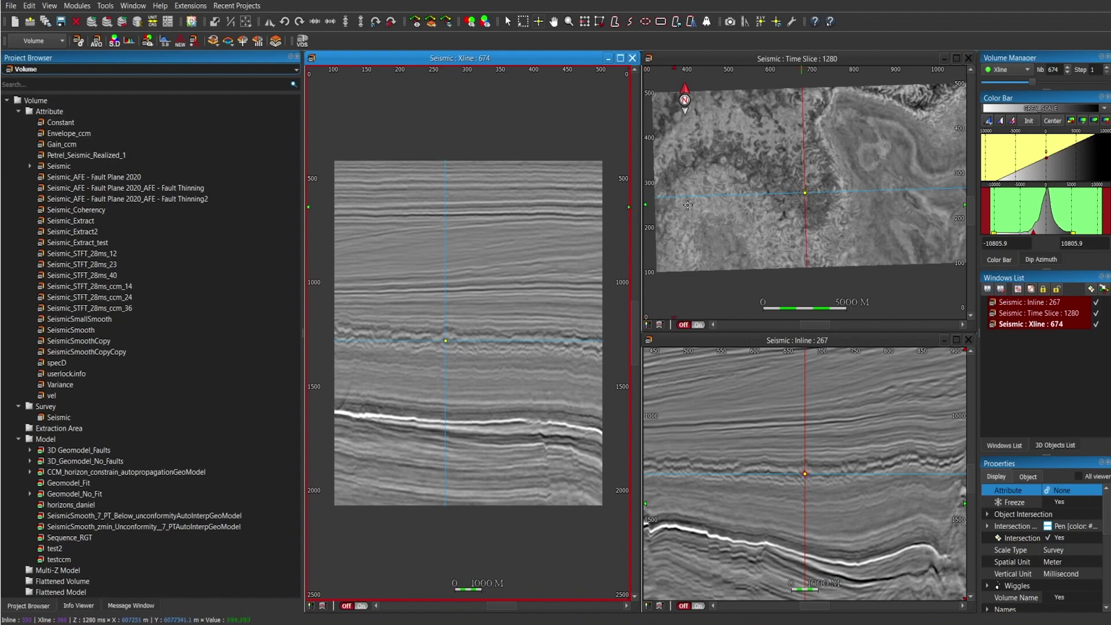
pyautogui.moveTo(446, 340); pyautogui.dragTo(421, 304)
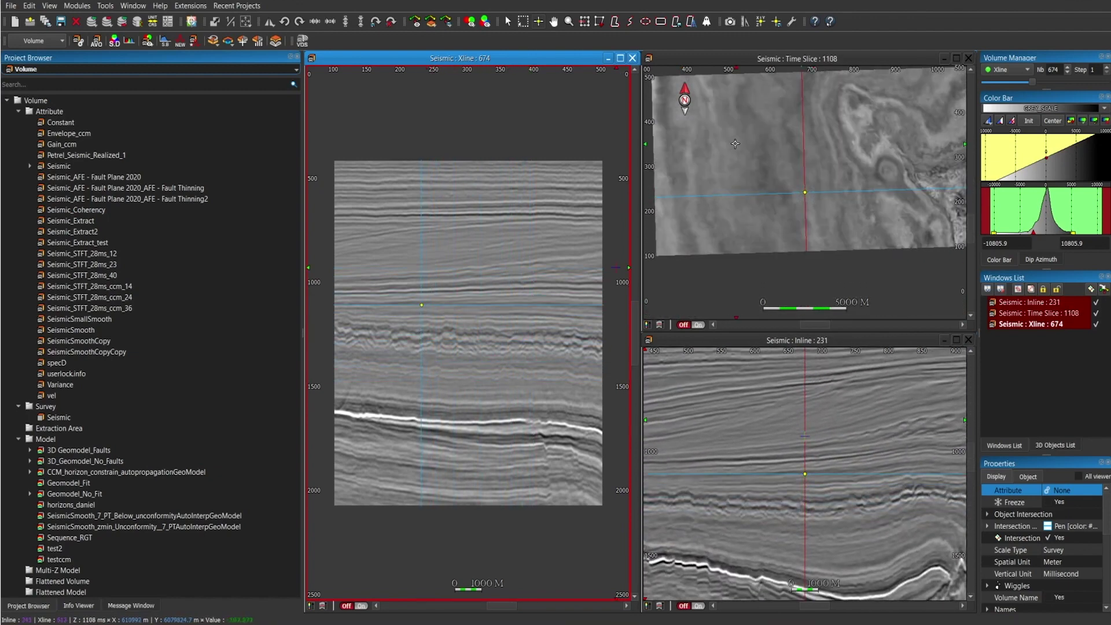
pyautogui.moveTo(793, 185); pyautogui.dragTo(839, 148)
pyautogui.moveTo(475, 338); pyautogui.dragTo(473, 361)
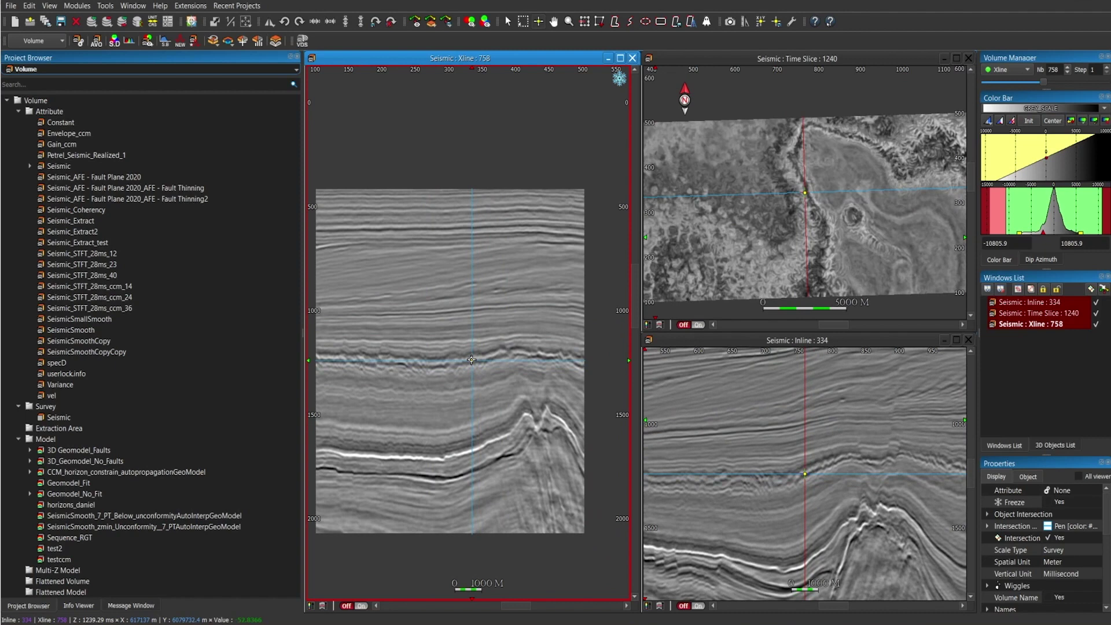
pyautogui.click(1049, 502)
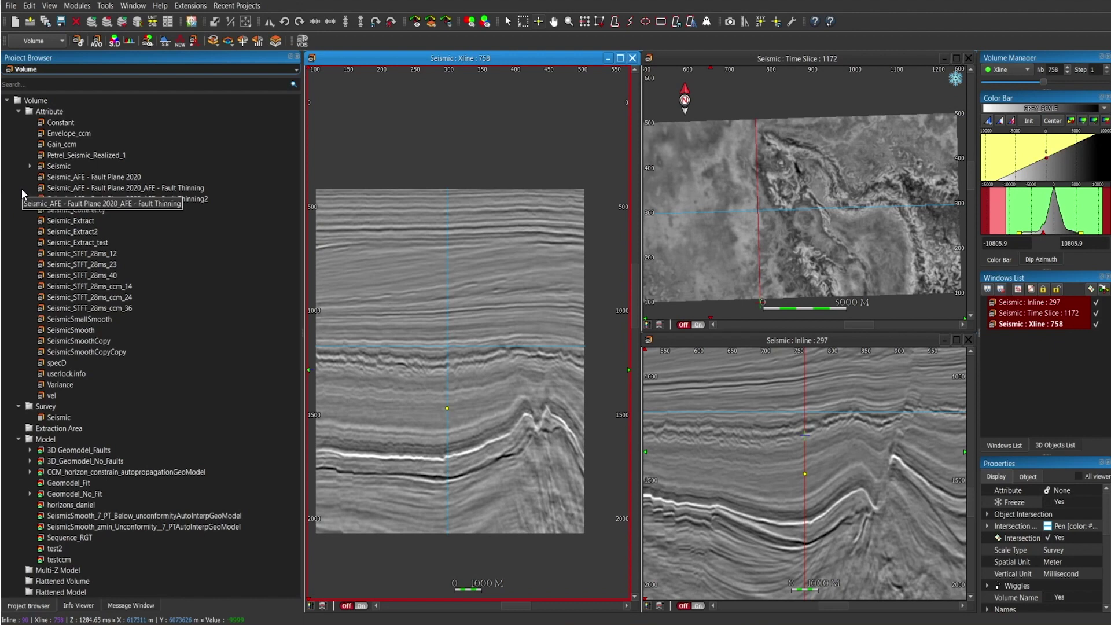
# Step: Switch the toolbar module to Horizon Stack, then reopen and close the module list unchanged
pyautogui.click(62, 42)
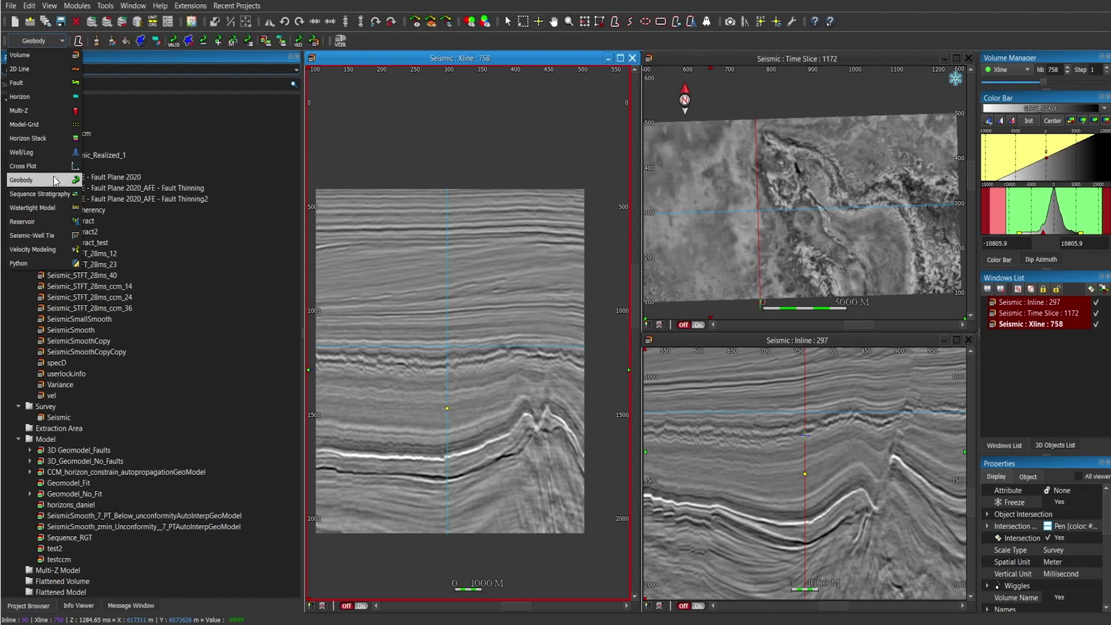
pyautogui.click(61, 135)
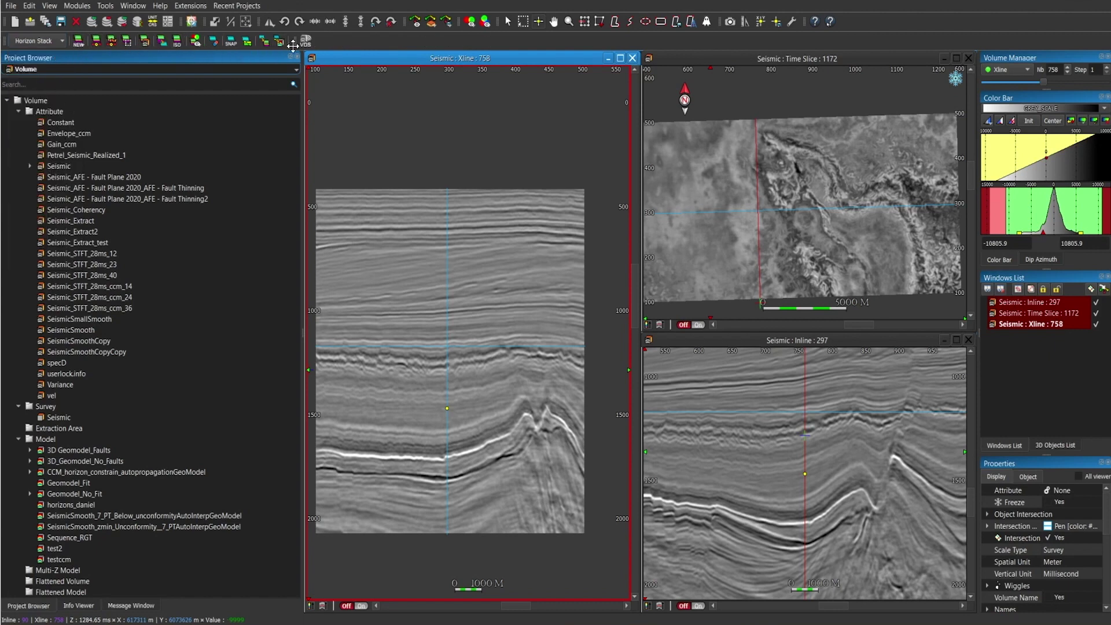
pyautogui.click(50, 42)
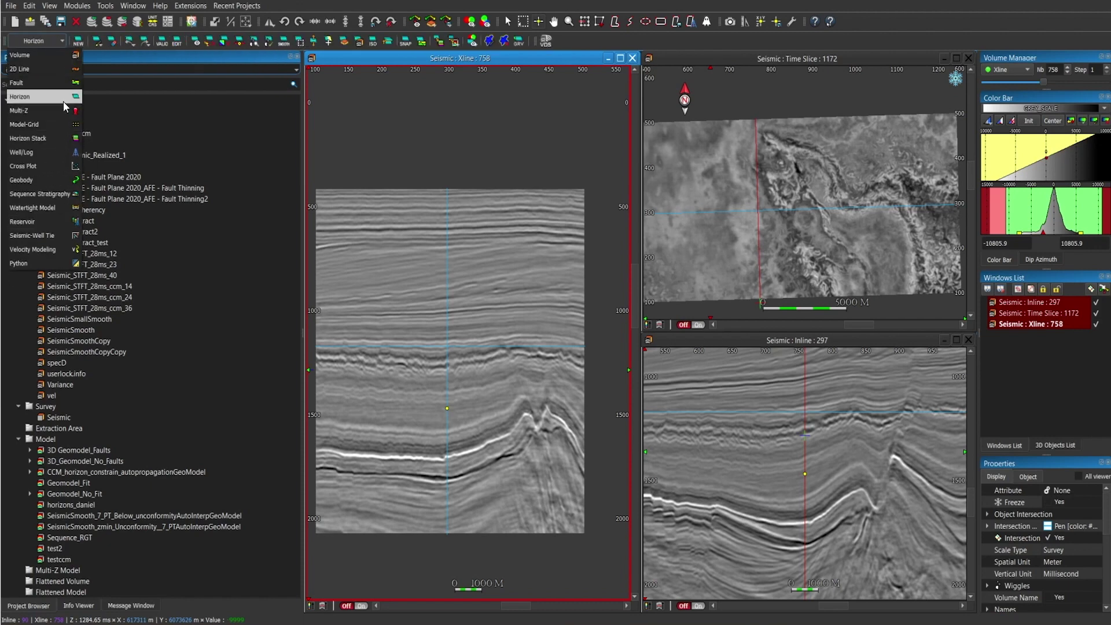
pyautogui.click(60, 42)
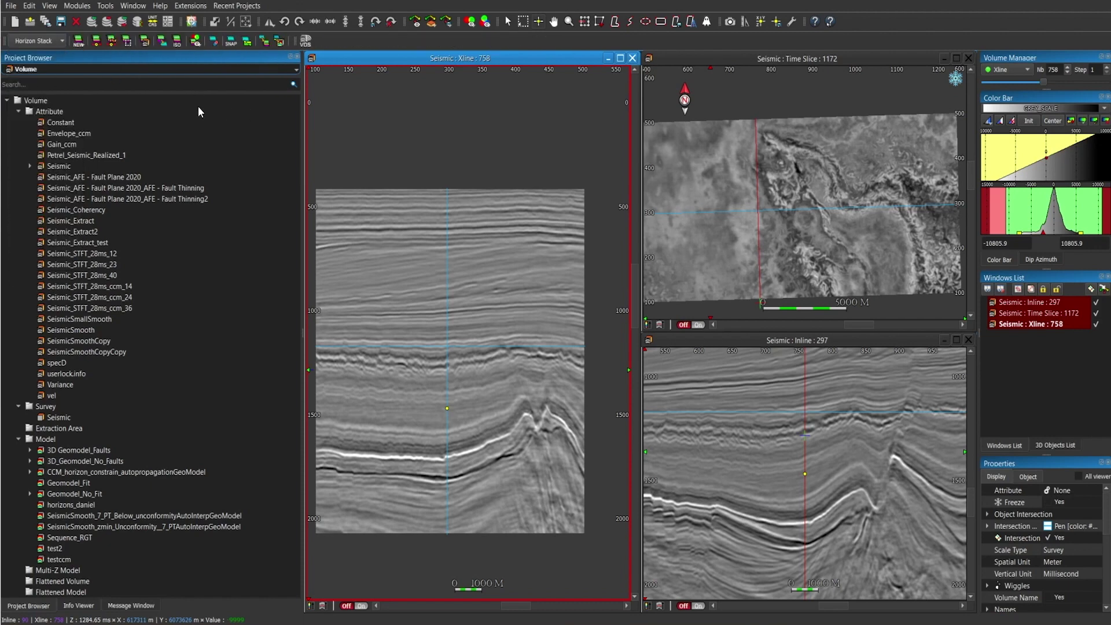